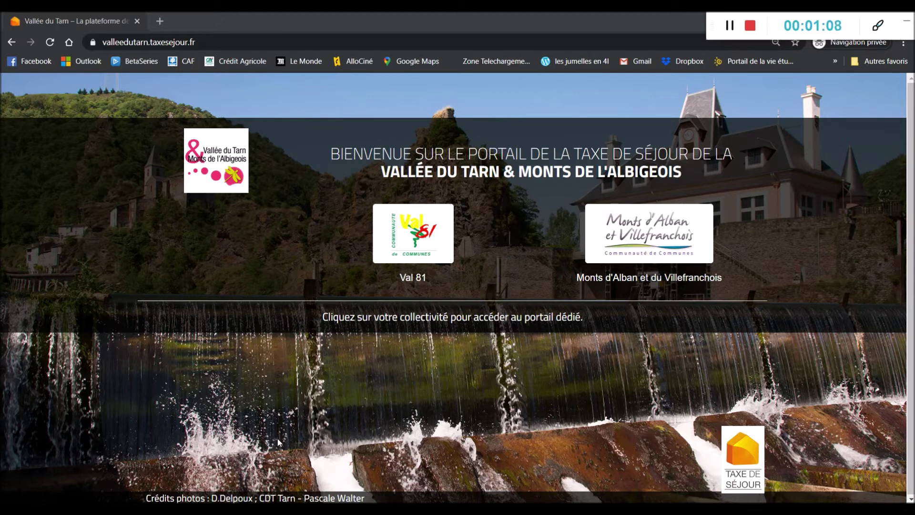
Step: Open the Val 81 card from the Vallée du Tarn portal in a new tab at val81.taxesejour.fr
click(126, 43)
drag(126, 43, 203, 42)
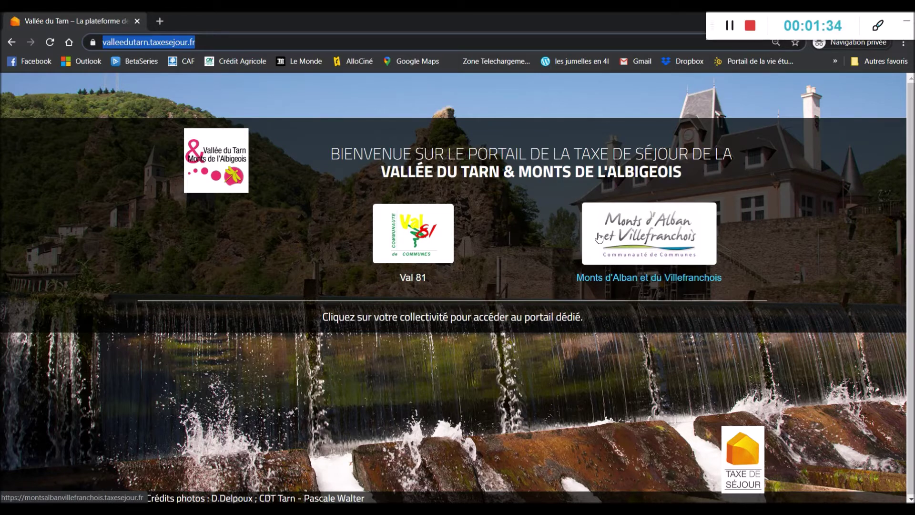
click(435, 244)
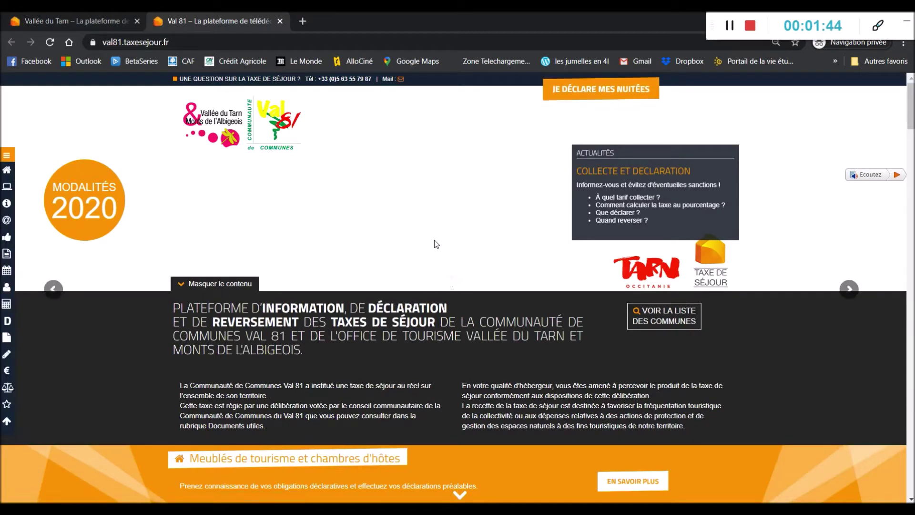
double_click(164, 43)
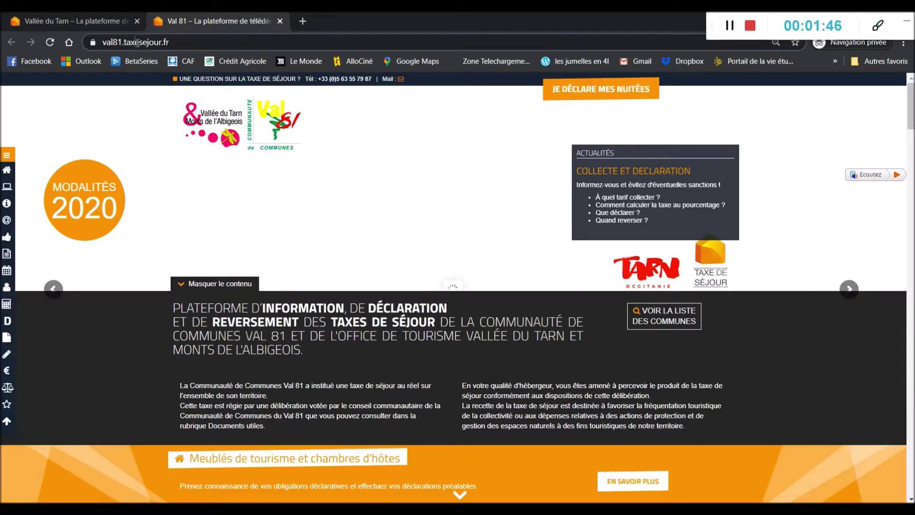
click(202, 42)
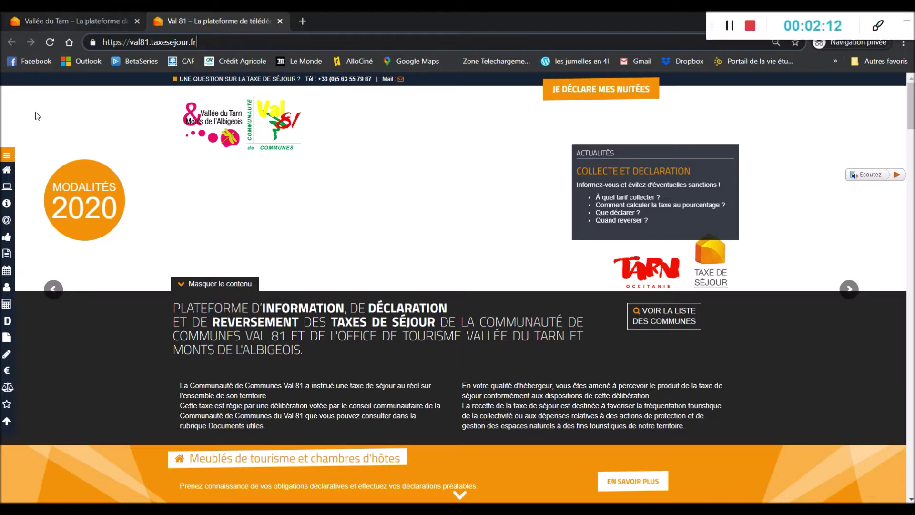
mouse_move(6, 159)
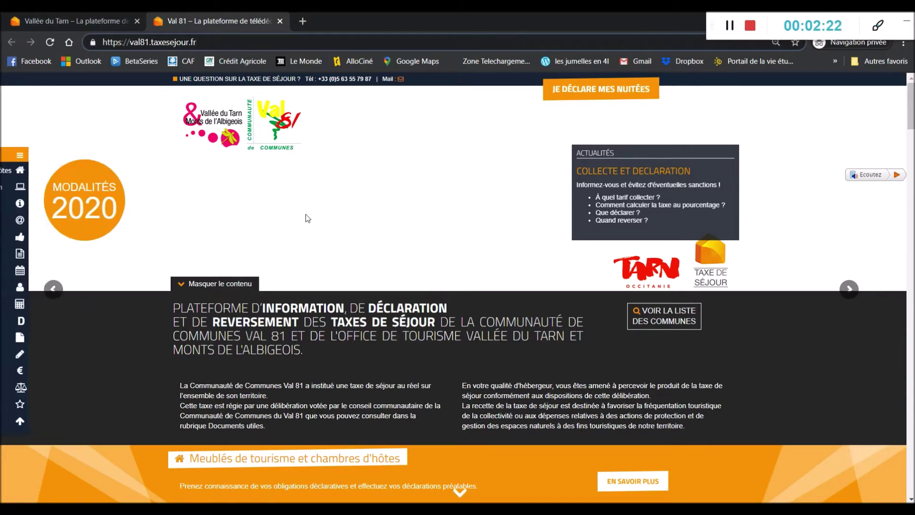
scroll(305, 214, down, 6)
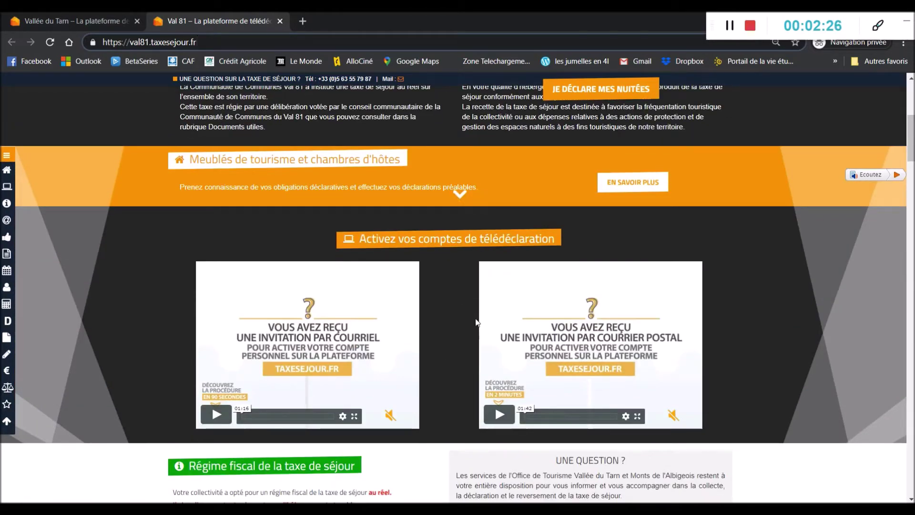
scroll(414, 303, down, 3)
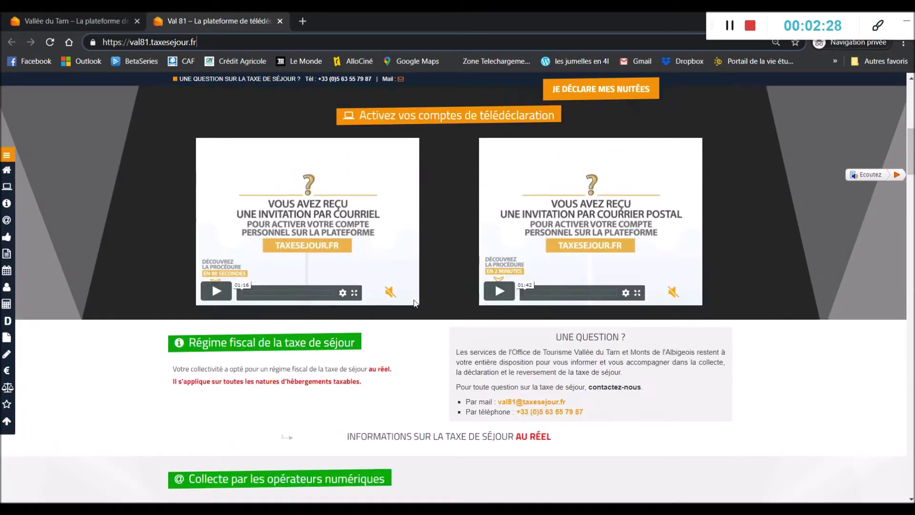
scroll(414, 302, down, 6)
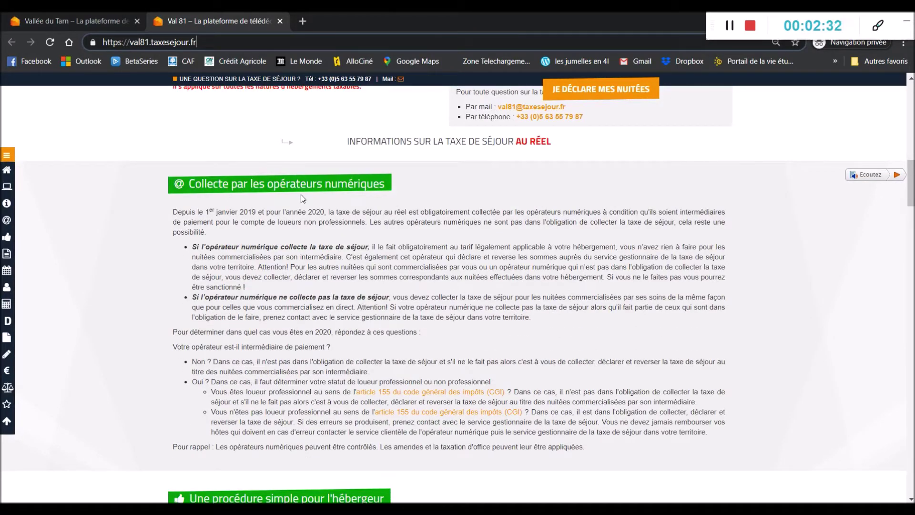
scroll(293, 266, down, 5)
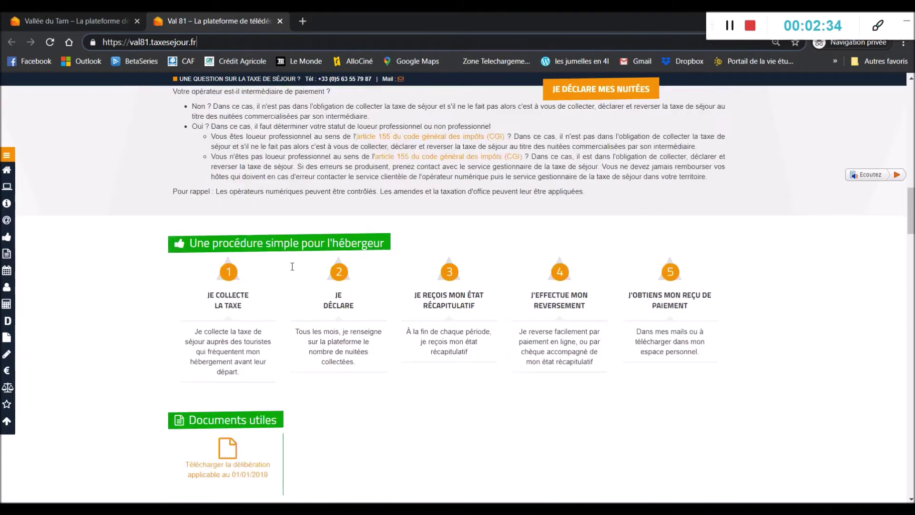
scroll(293, 266, down, 2)
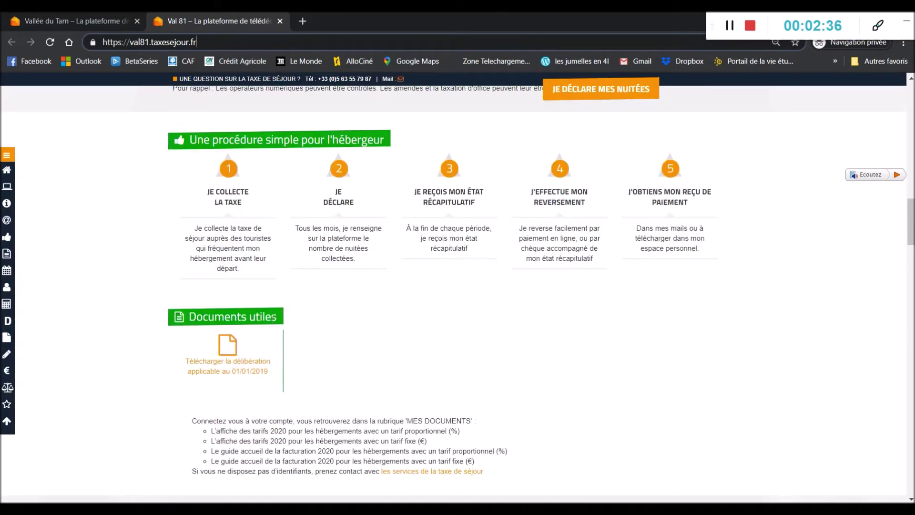
scroll(273, 319, down, 7)
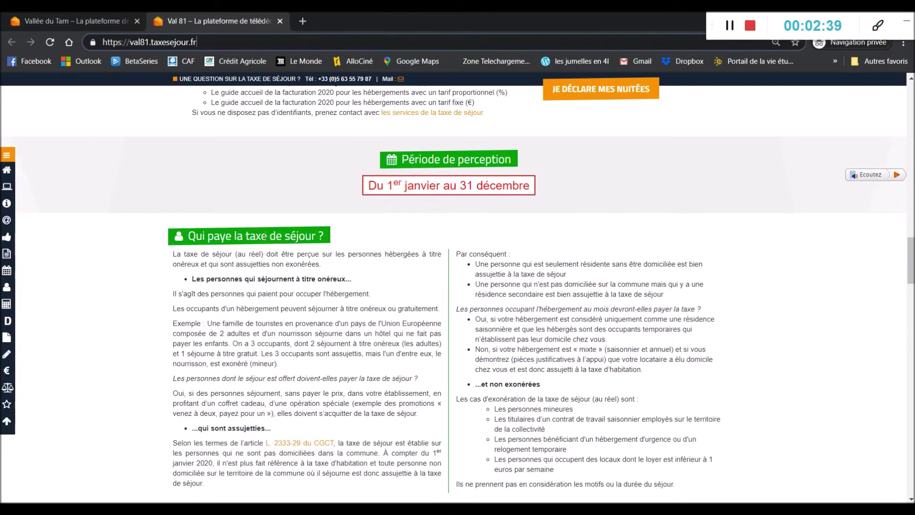
scroll(272, 265, down, 6)
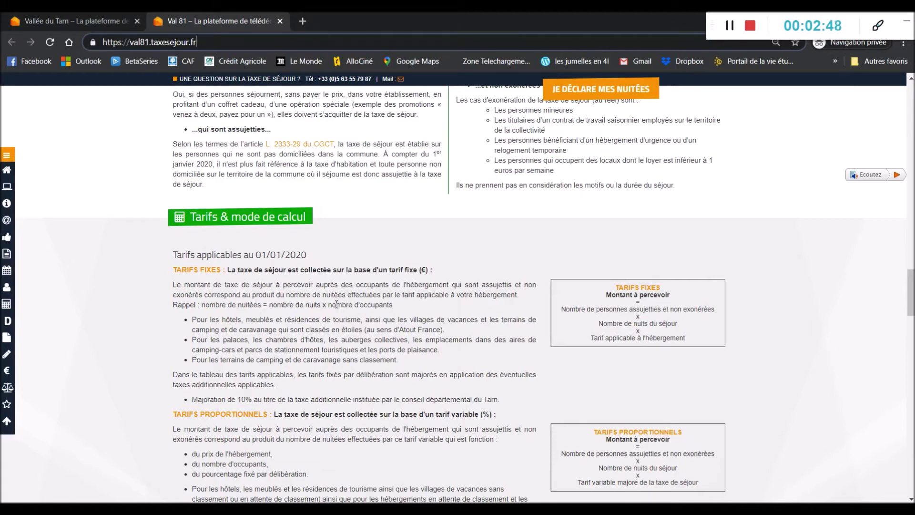
scroll(337, 304, down, 15)
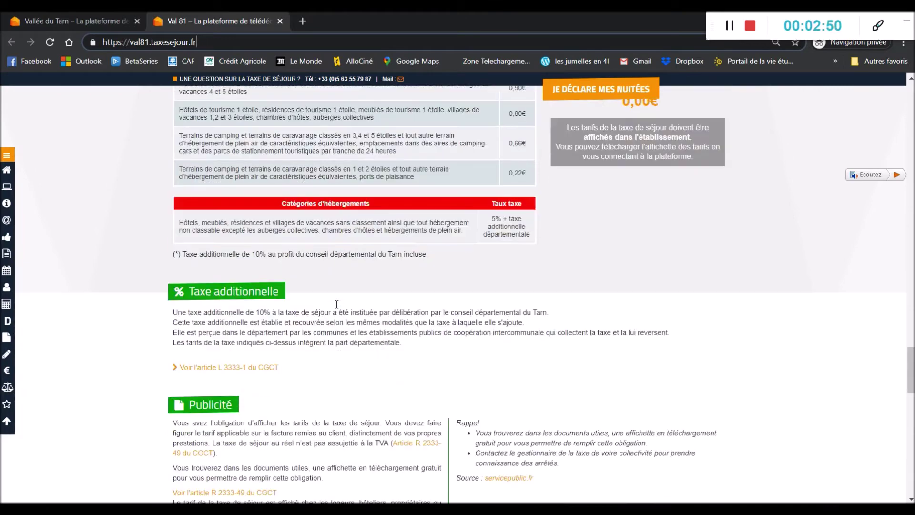
scroll(337, 304, down, 8)
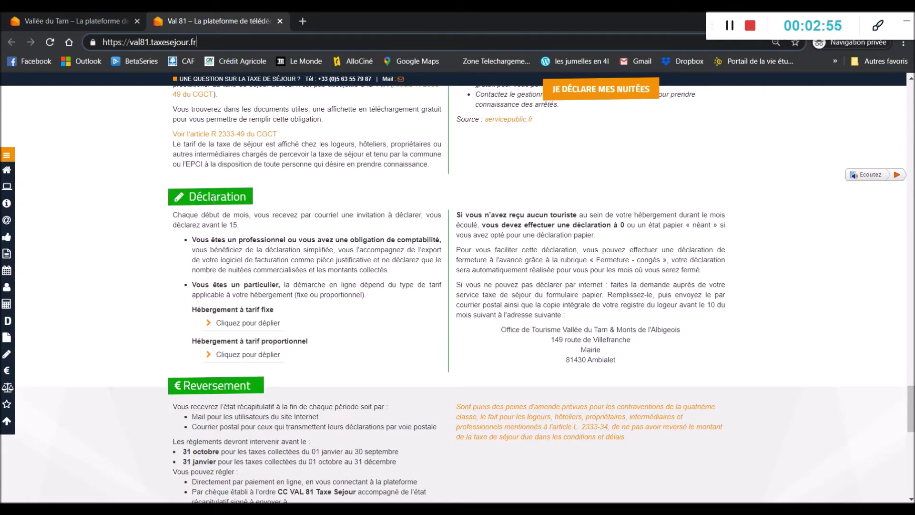
scroll(213, 200, down, 7)
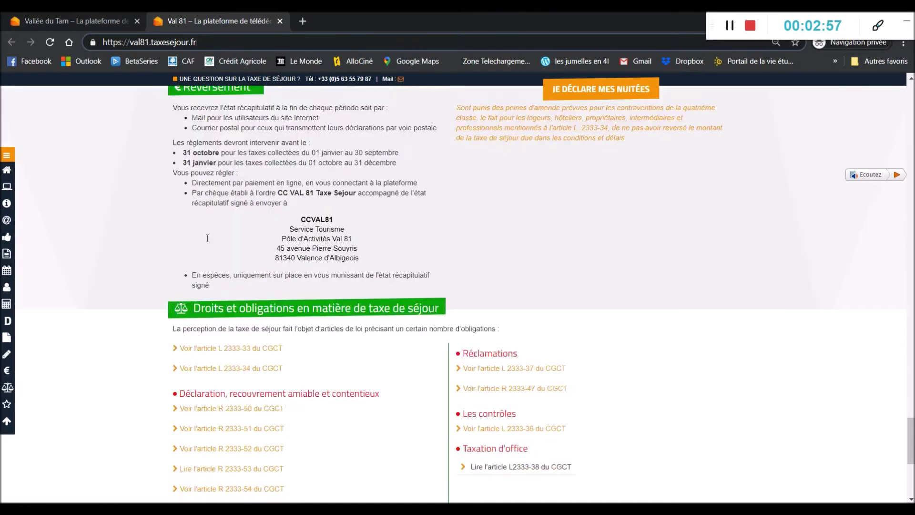
scroll(218, 250, down, 1)
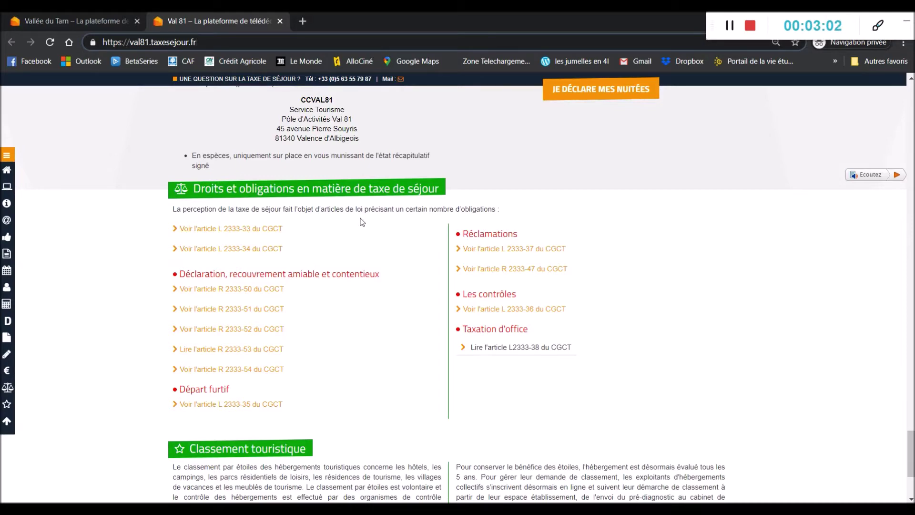
scroll(363, 222, down, 4)
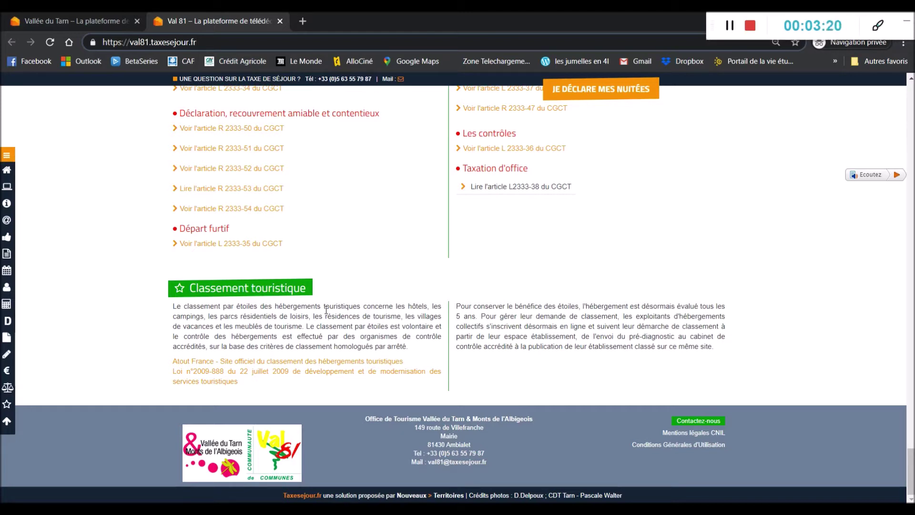
mouse_move(12, 308)
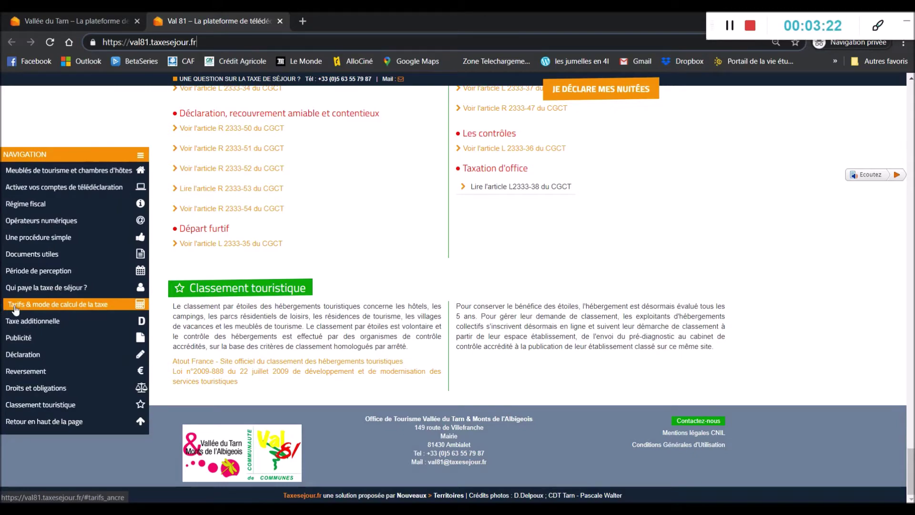
Step: Jump to Tarifs & mode de calcul, highlight the TARIFS FIXES and PROPORTIONNELS headings, and reach the calculator
click(54, 308)
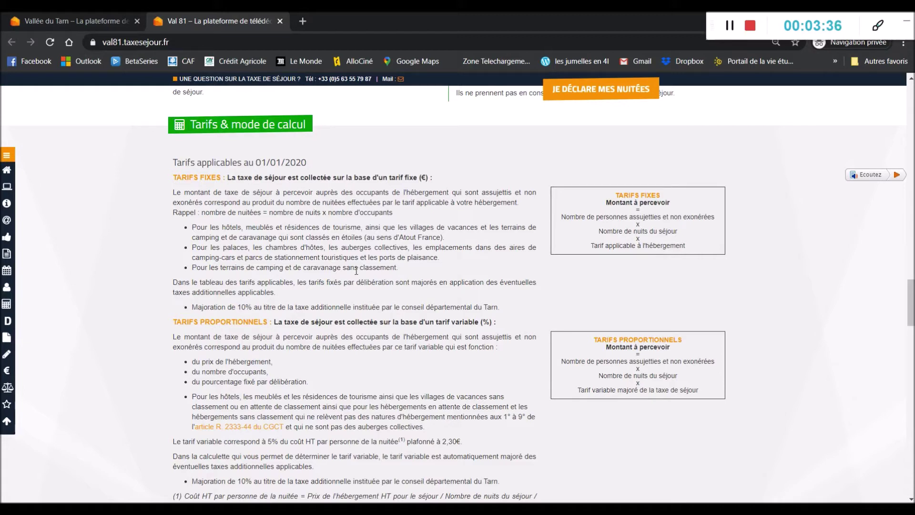
drag(172, 178, 222, 182)
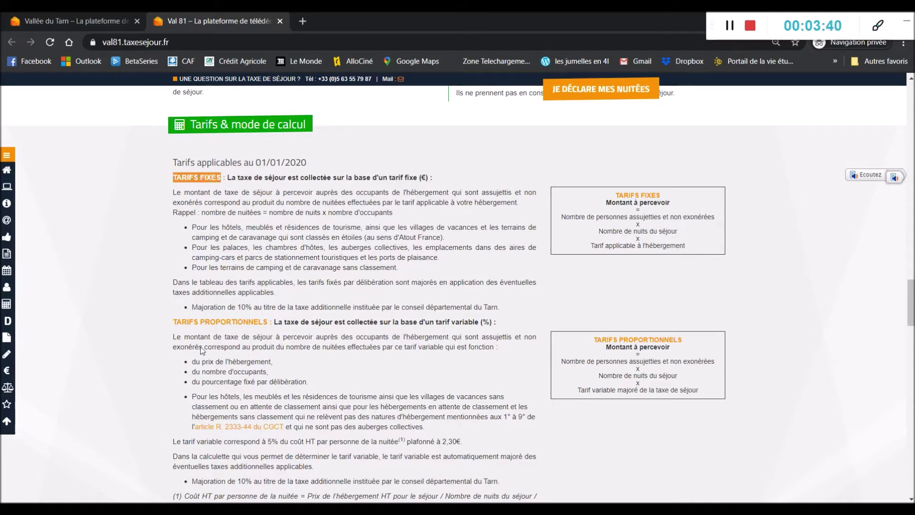
drag(173, 321, 268, 318)
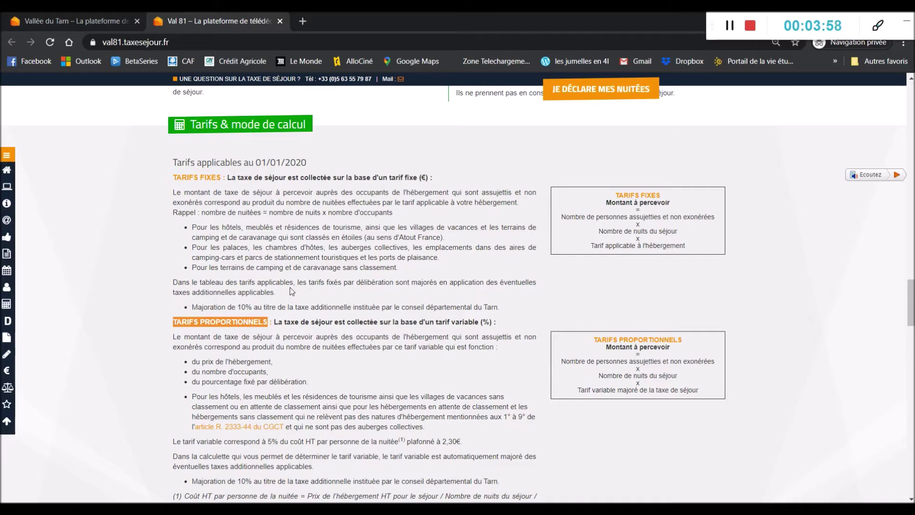
scroll(289, 287, down, 4)
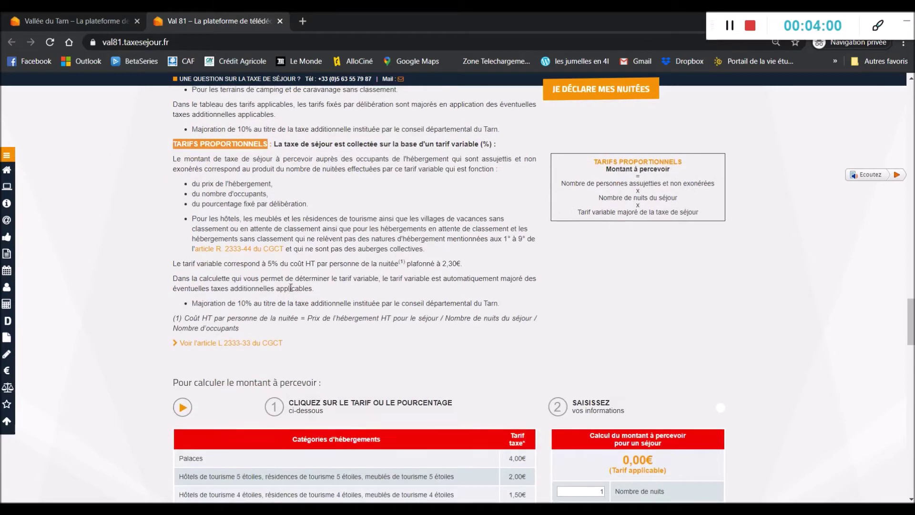
scroll(291, 287, up, 4)
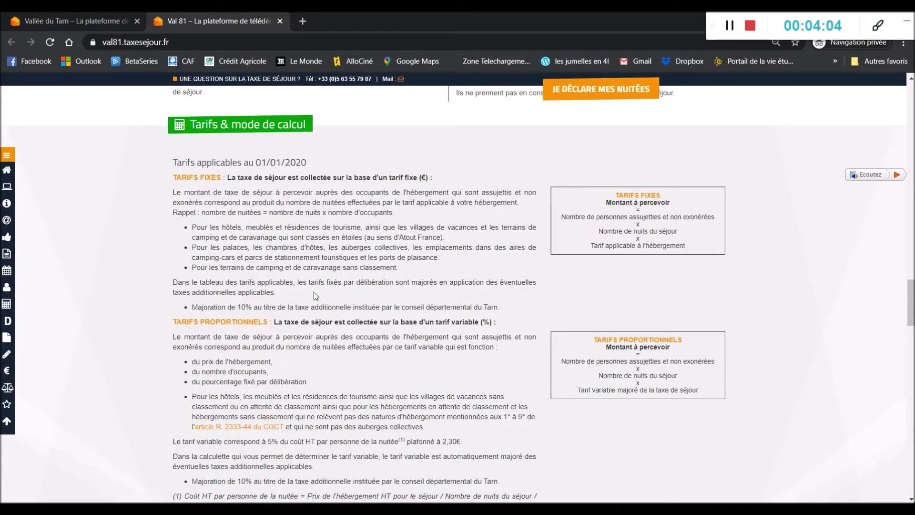
scroll(314, 292, down, 9)
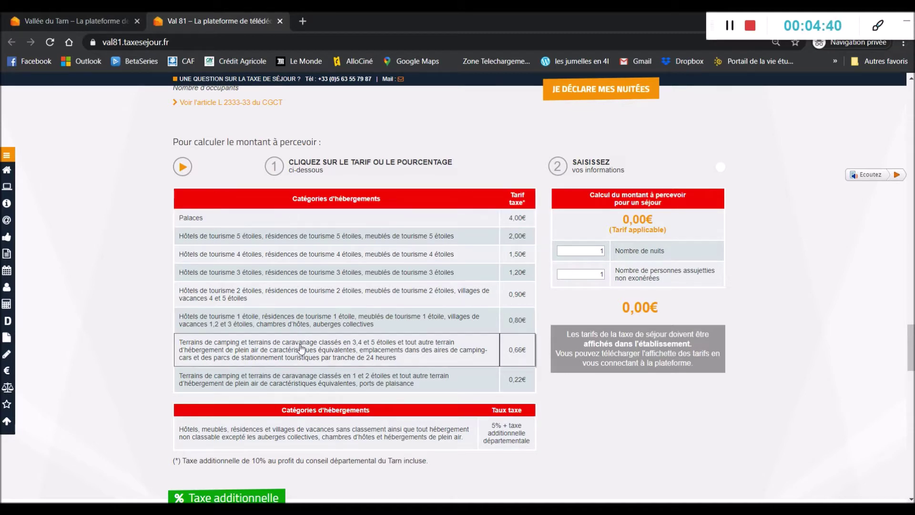
Step: Apply the 0,80€ 1-star rate with 14 nights and 2 persons, yielding 28 nuitées and 22,40€
click(335, 326)
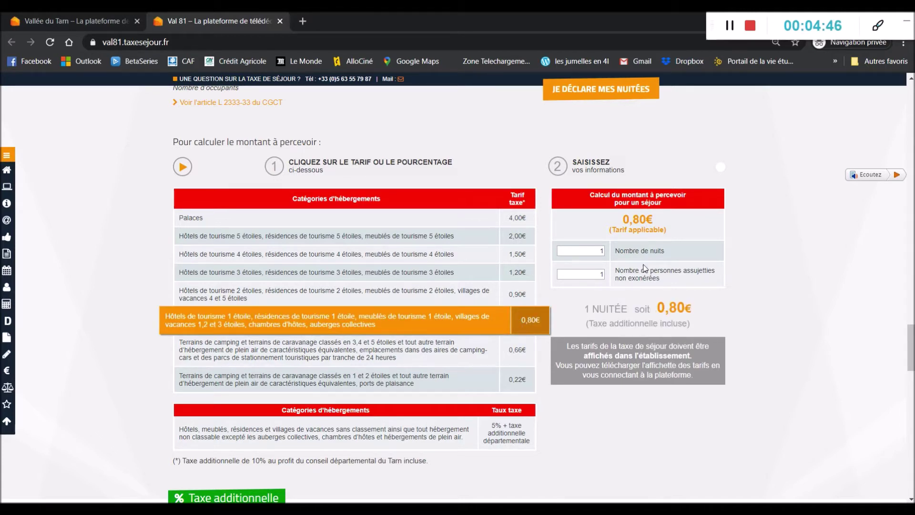
double_click(603, 252)
text(14)
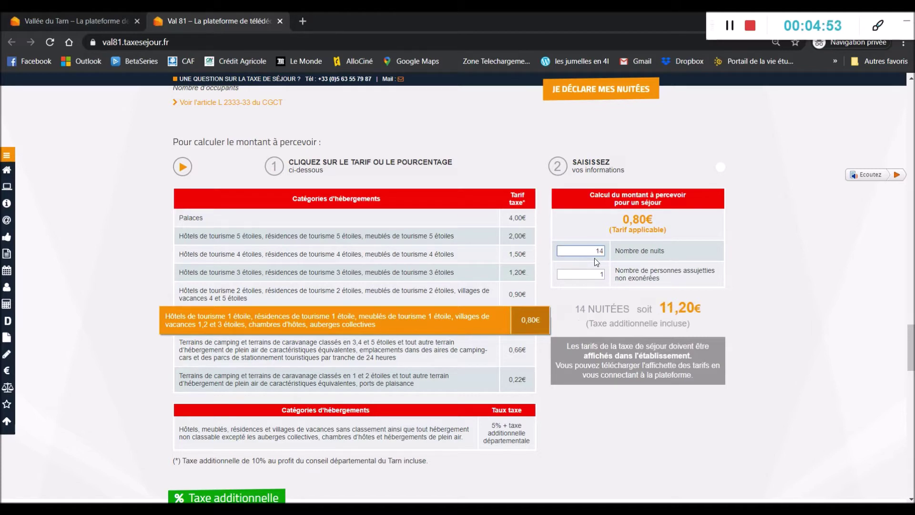
key(Tab)
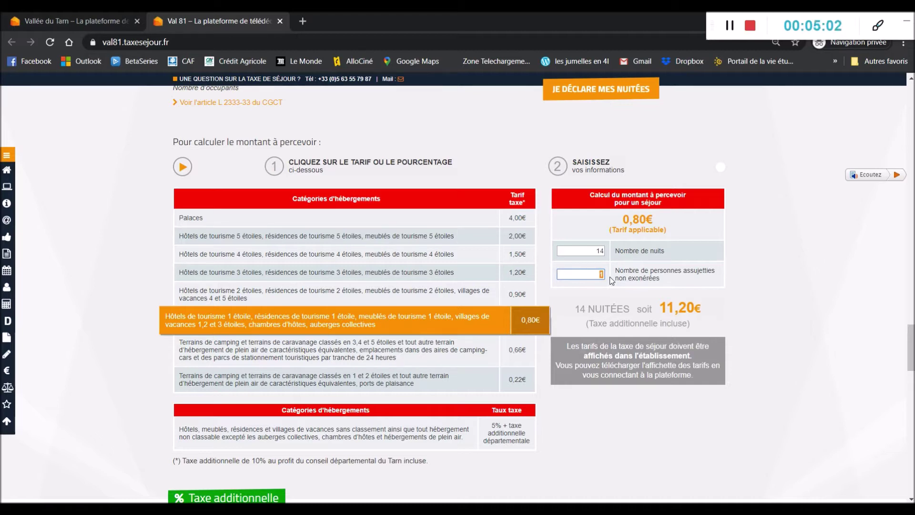
text(2)
drag(574, 309, 635, 315)
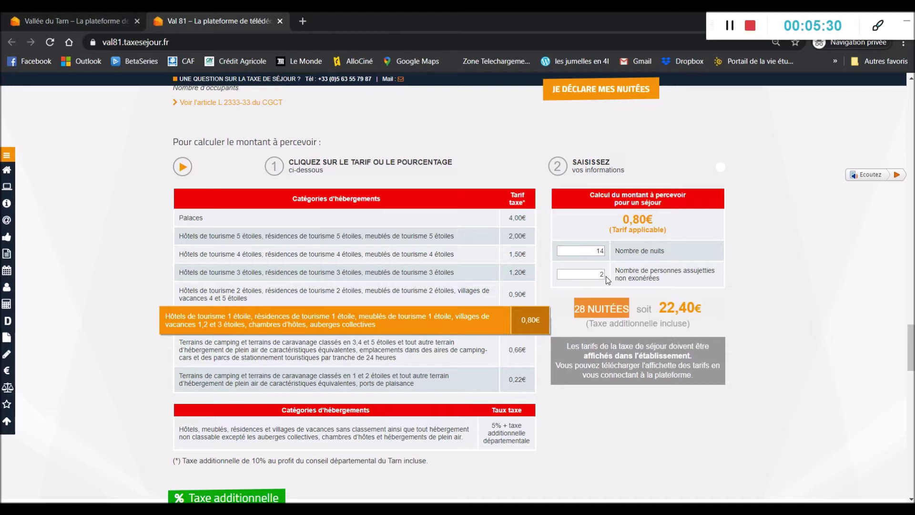
drag(660, 309, 708, 309)
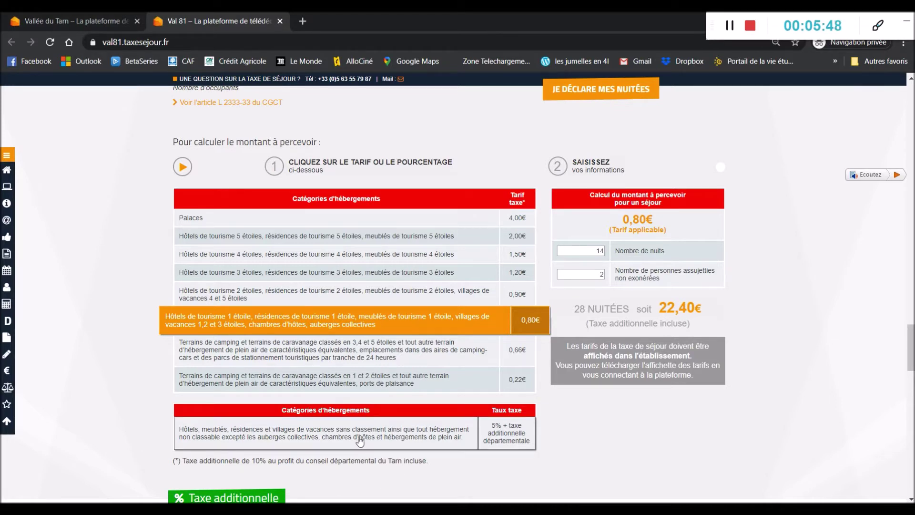
Step: Apply the 5% unclassified rate with 100€ nightly, 7 occupants, 14 nights, 5 liable persons: 70 nuitées, 54,60€
click(360, 442)
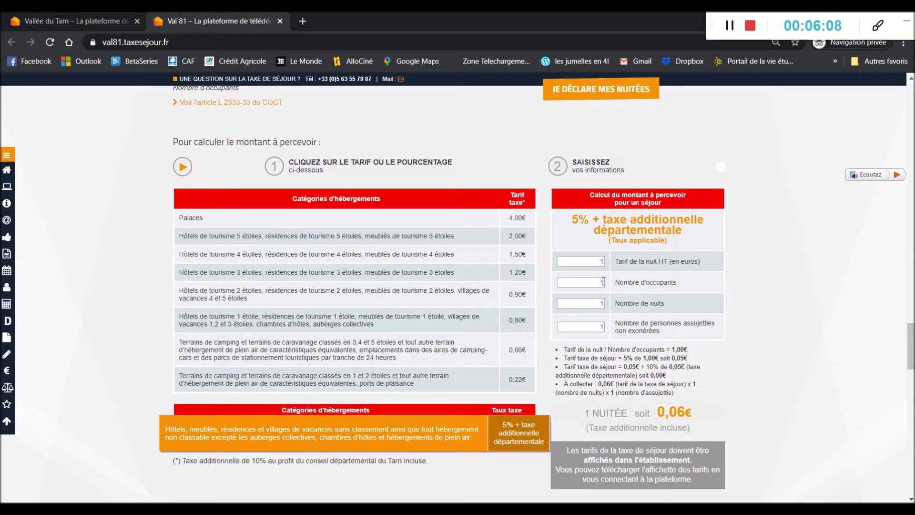
drag(598, 262, 608, 263)
text(100)
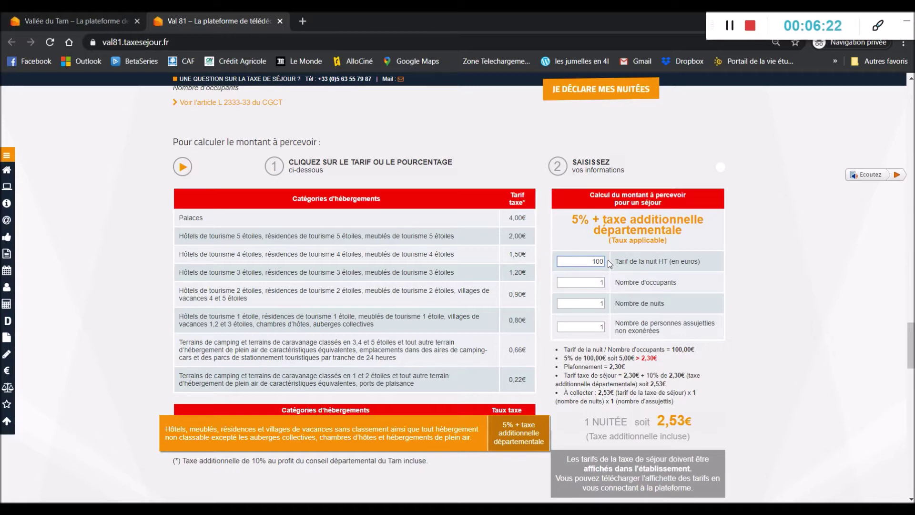
double_click(602, 283)
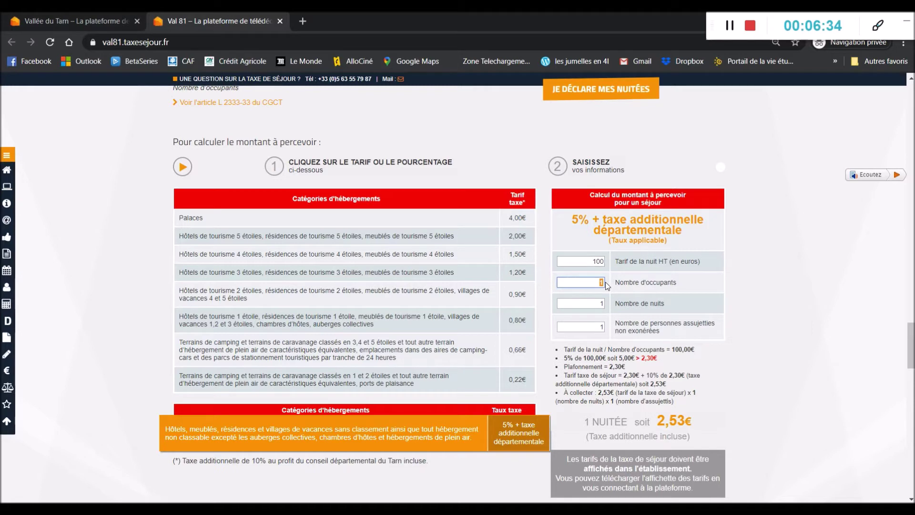
text(7)
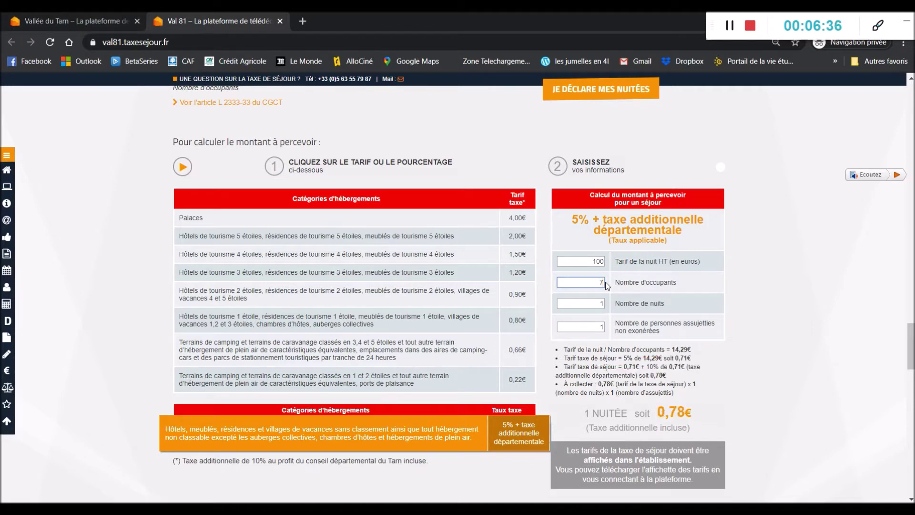
double_click(601, 303)
text(14)
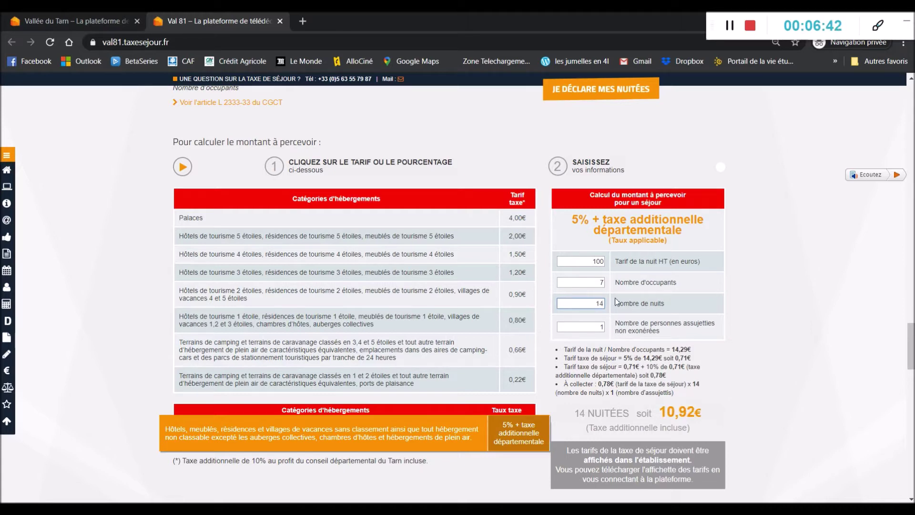
drag(613, 284, 677, 290)
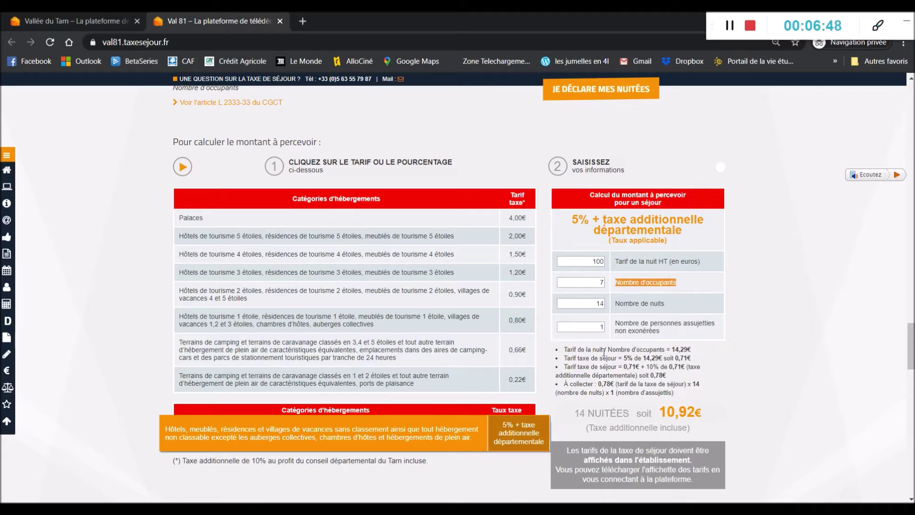
double_click(603, 327)
text(5)
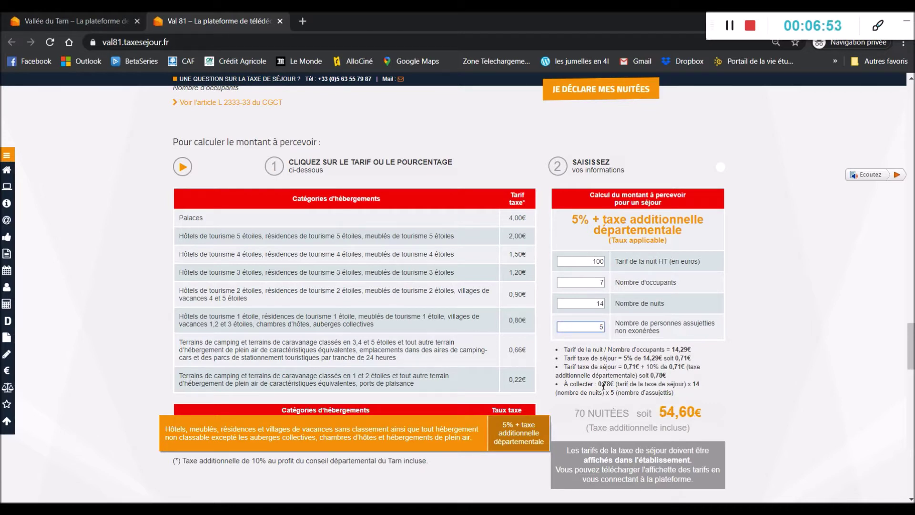
drag(575, 414, 705, 420)
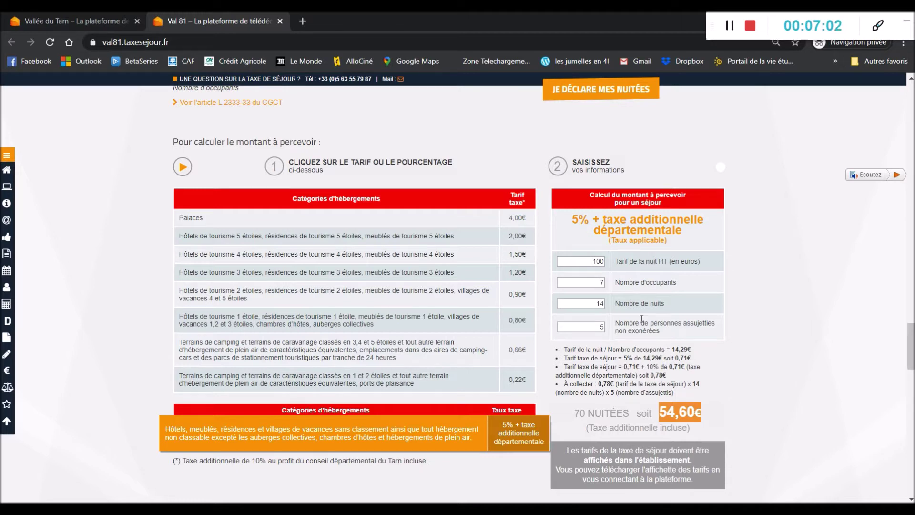
drag(600, 327, 613, 330)
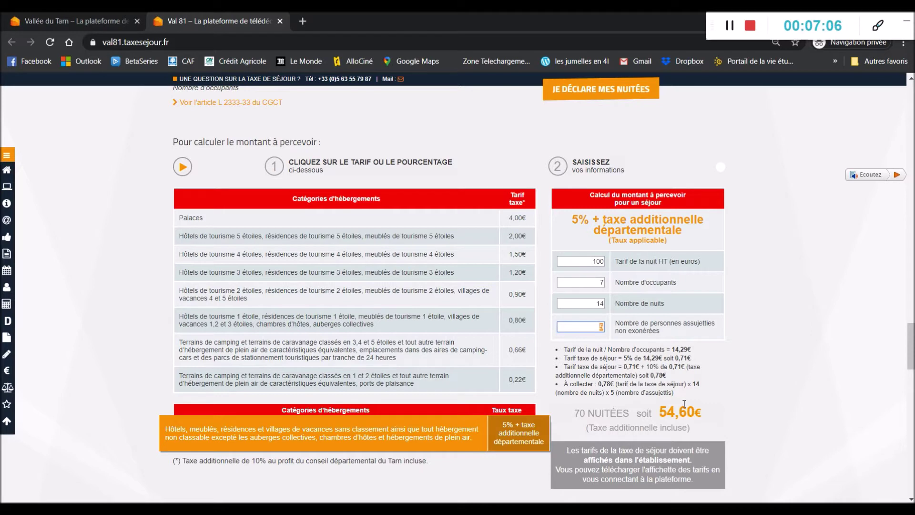
click(715, 413)
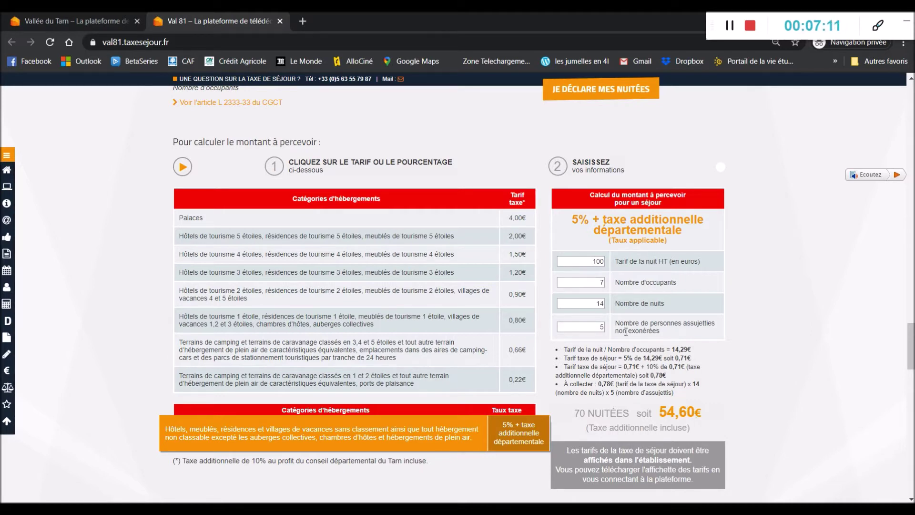
Step: Try 5 occupants to see the 77,00€ total, then restore 7 occupants
click(598, 283)
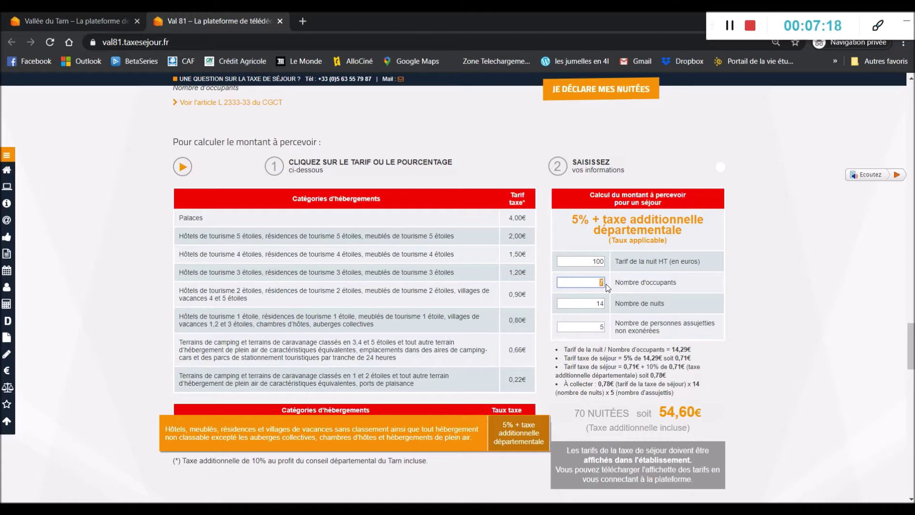
text(5)
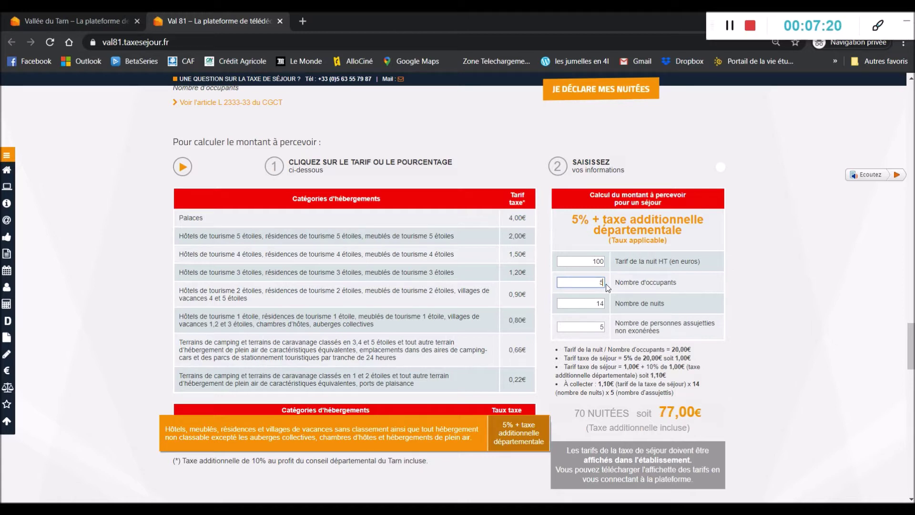
drag(659, 412, 714, 411)
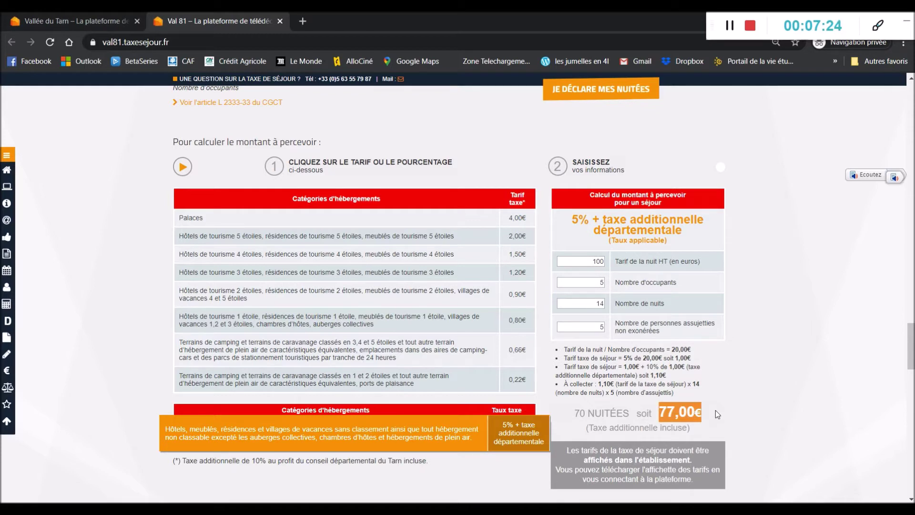
double_click(603, 285)
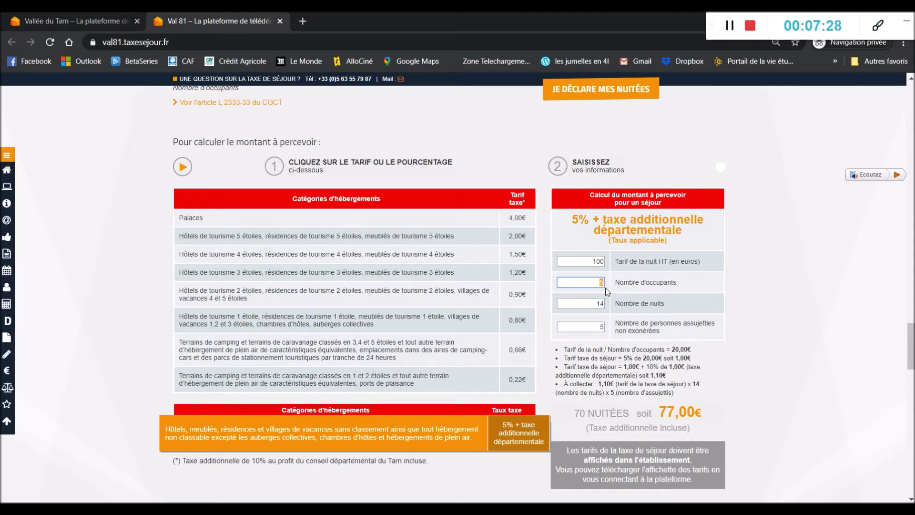
text(7)
click(782, 317)
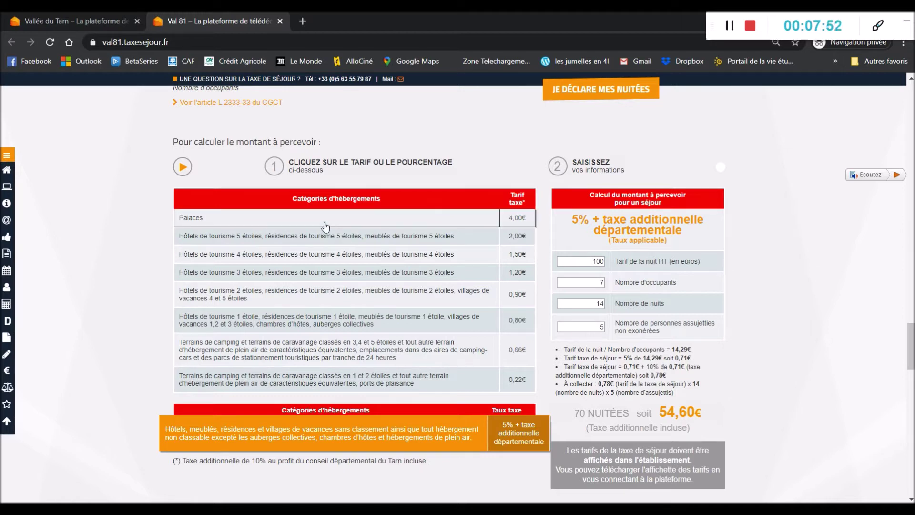
mouse_move(7, 326)
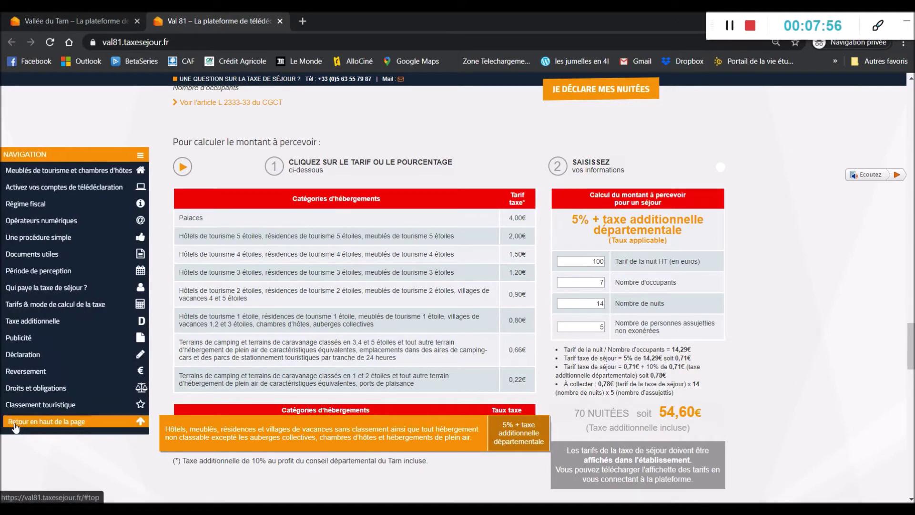
Step: Return to the top of the information site and open the JE DÉCLARE MES NUITÉES login page
click(14, 427)
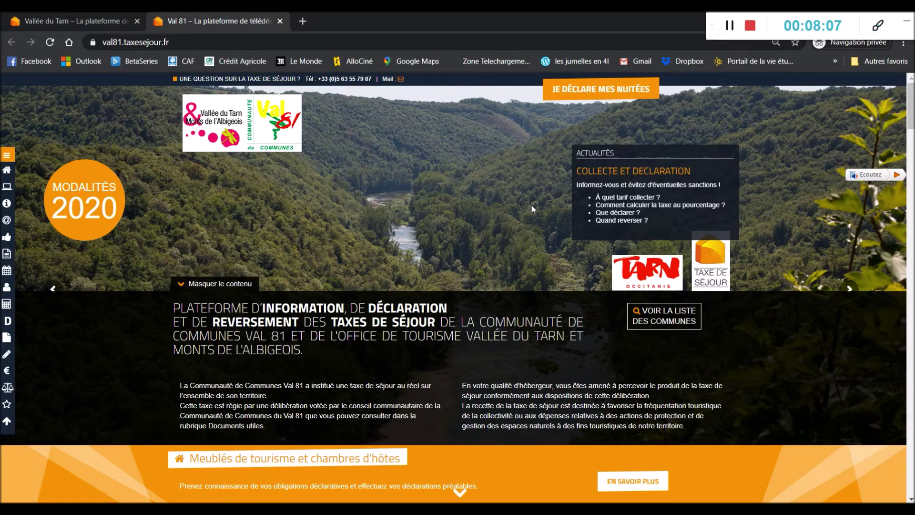
click(598, 97)
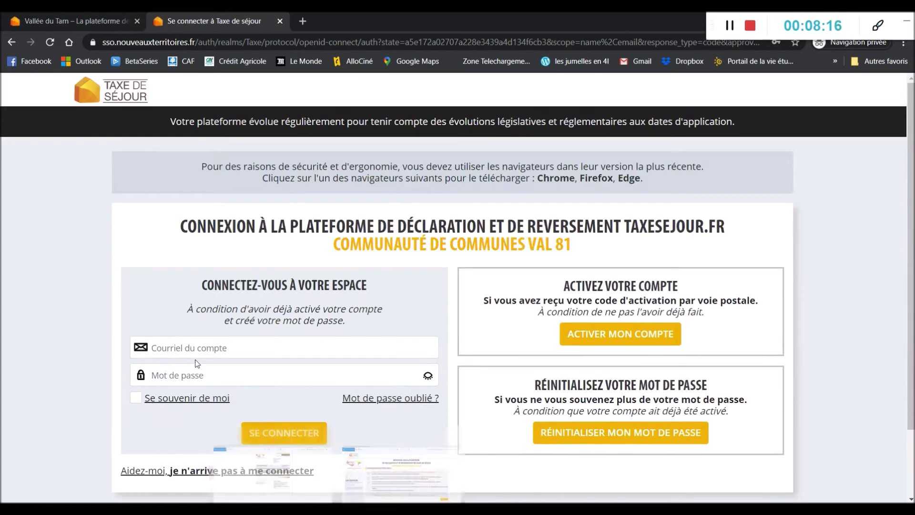
Step: Sign in to the Val 81 host space with the suggested account e-mail and the account password
click(197, 351)
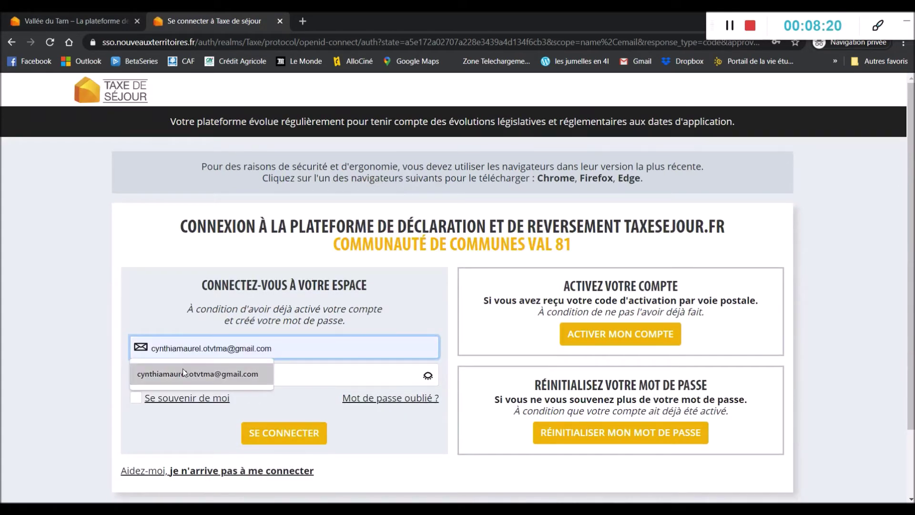
click(186, 372)
click(203, 377)
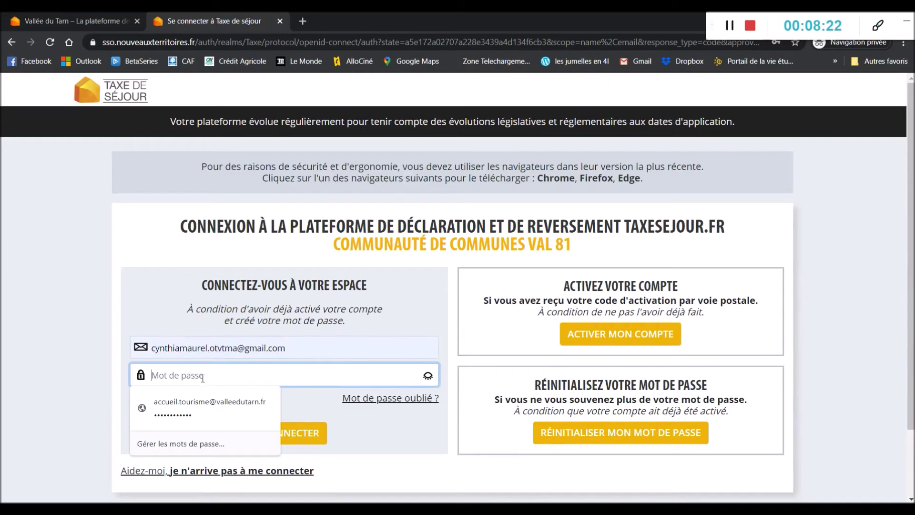
text(••••••••••••)
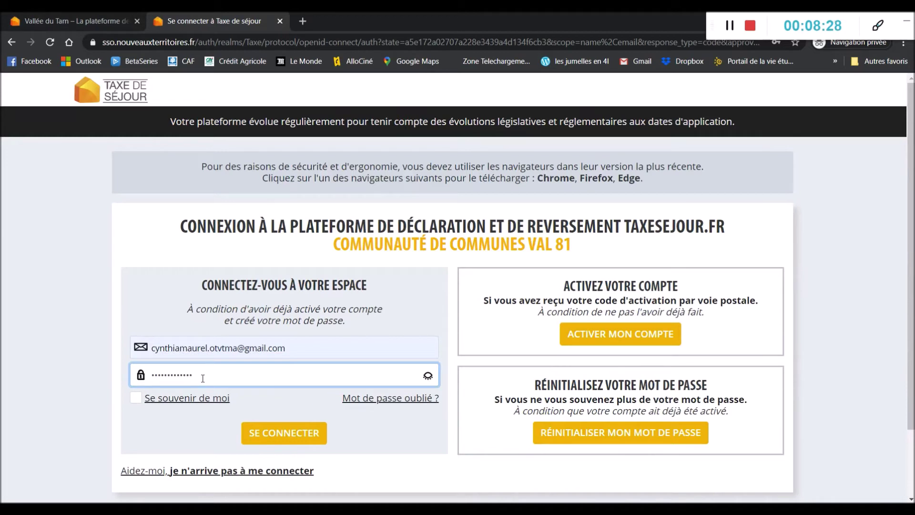
click(281, 436)
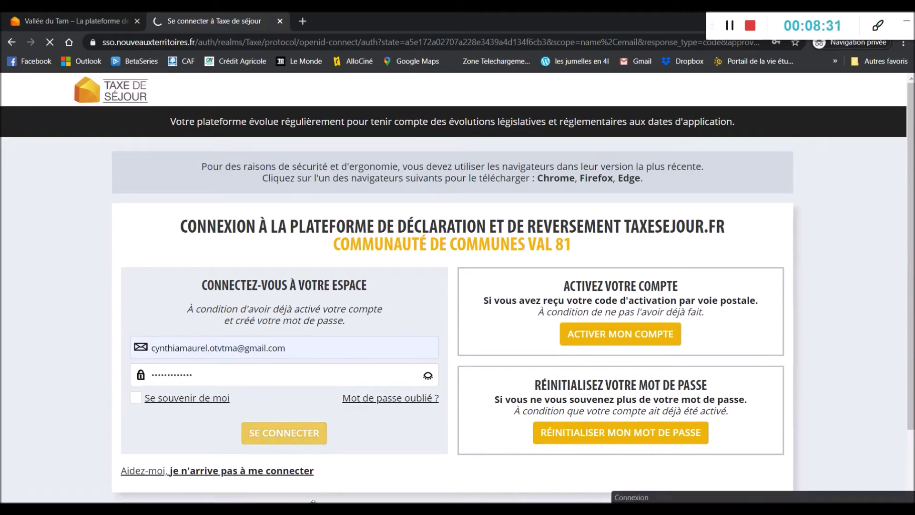
mouse_move(337, 508)
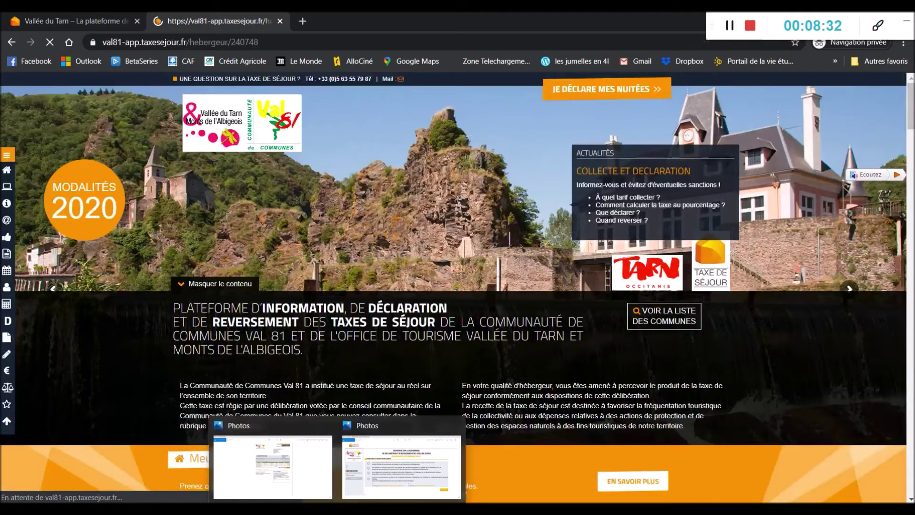
Step: Check the saved account-validation screenshot in Photos, then return to the Chrome Tableau de bord
click(377, 478)
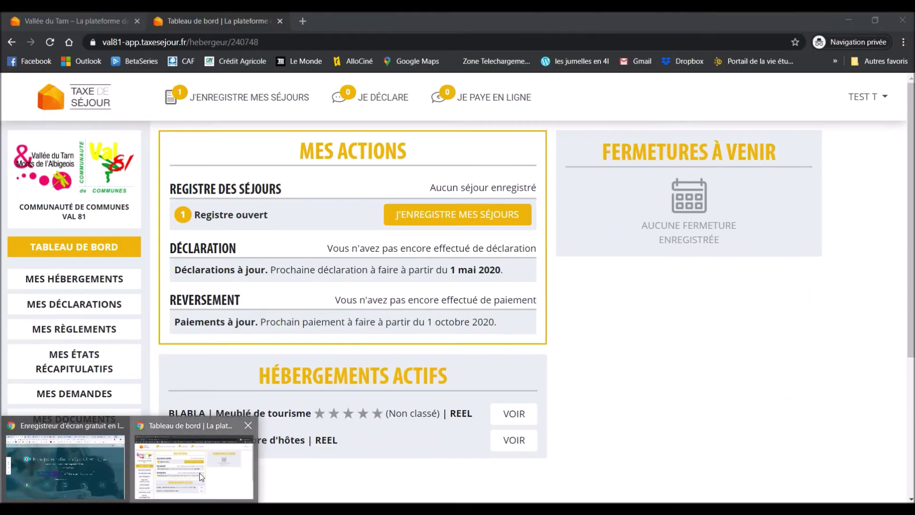
click(201, 477)
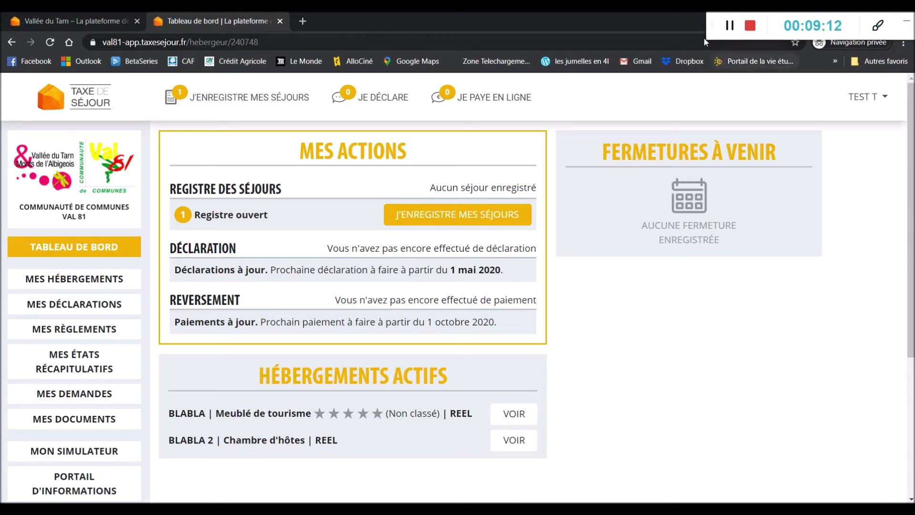
Step: Return to the dashboard showing GITE NON CLASSÉ, CHAMBRE D'HOTES and 2 déclarations due
click(729, 25)
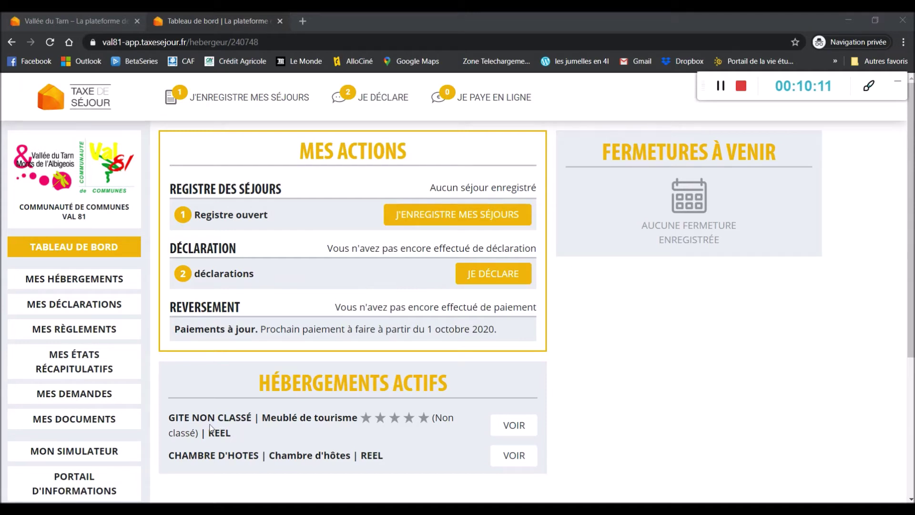
Step: Highlight both accommodation names, then open the GITE NON CLASSÉ stay register via J'ENREGISTRE MES SÉJOURS
drag(253, 418, 178, 417)
drag(235, 456, 285, 455)
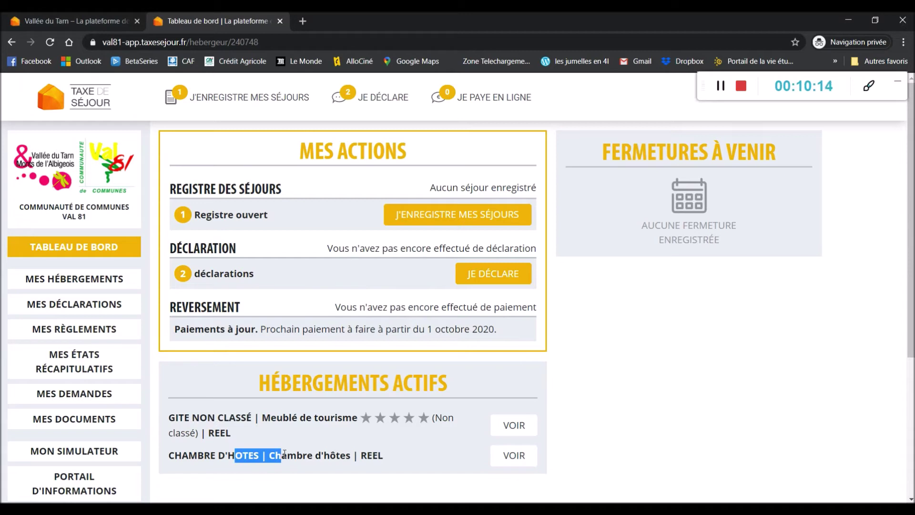
click(313, 281)
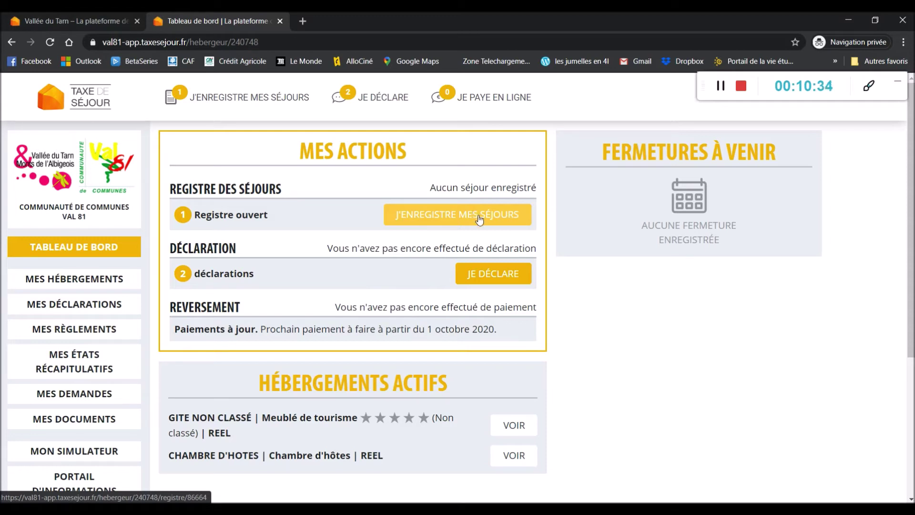
click(479, 219)
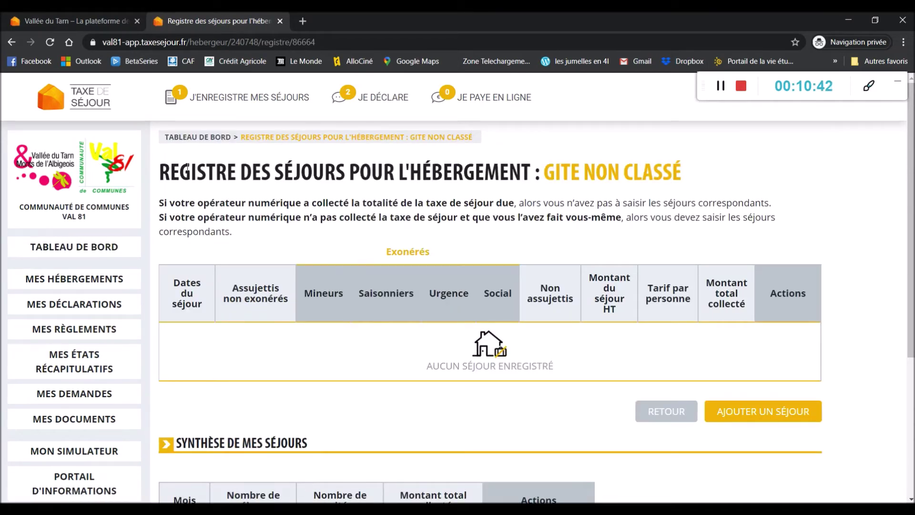
Step: Highlight the GITE NON CLASSÉ heading in its empty stay register, then clear the highlight
drag(546, 170, 690, 157)
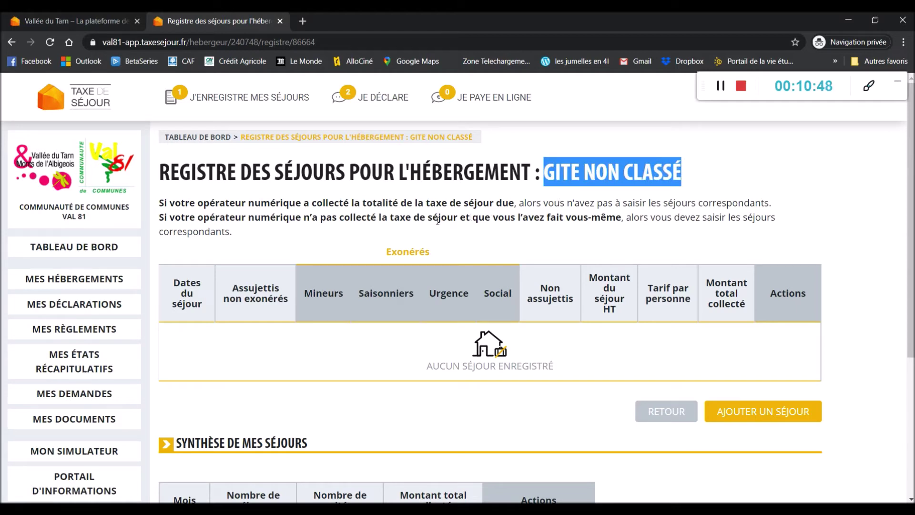
click(397, 194)
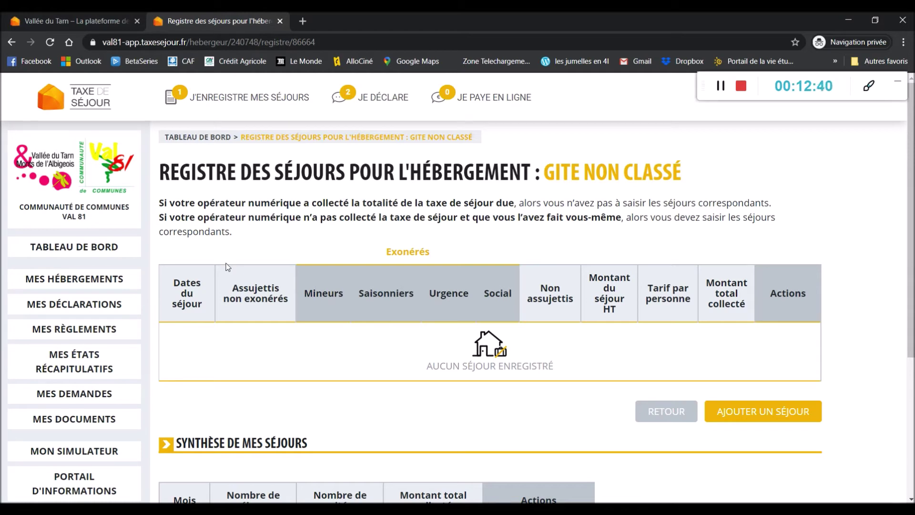
Step: Add a new stay with both arrival and departure dates set to 04/04/2020 (0 nights)
click(803, 412)
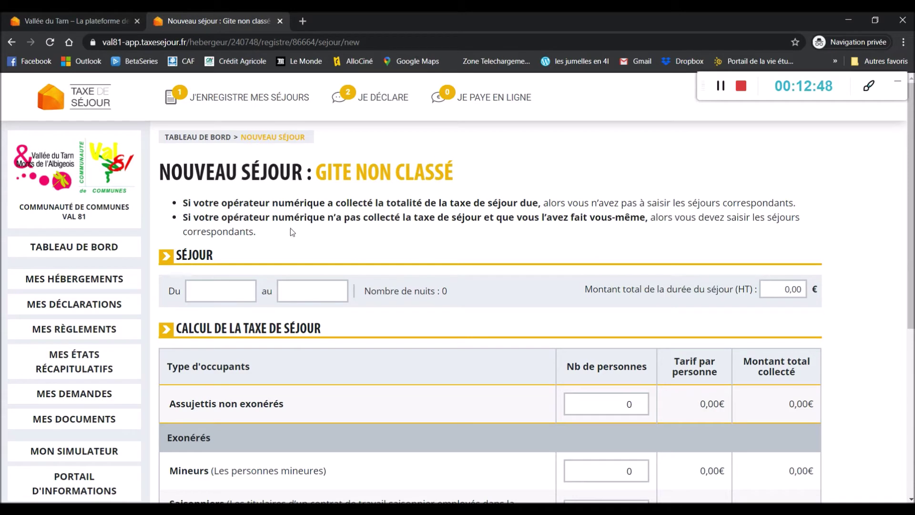
click(244, 288)
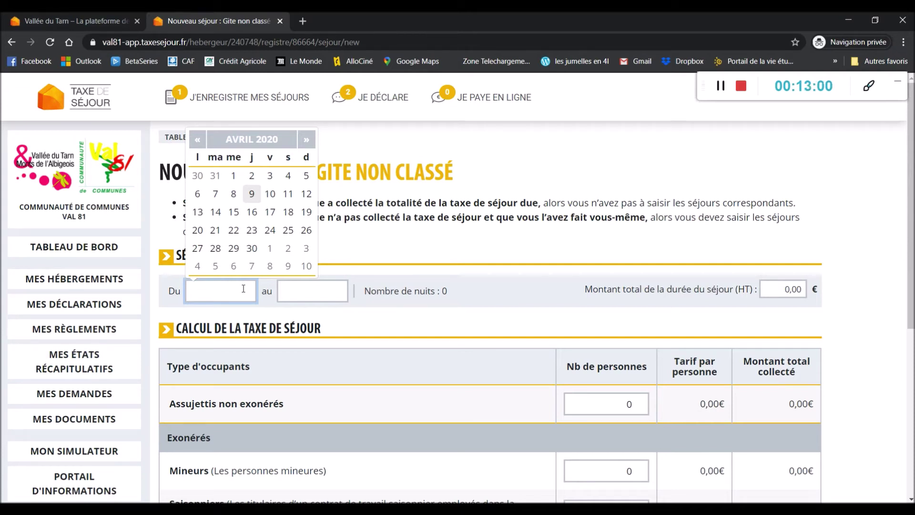
click(206, 142)
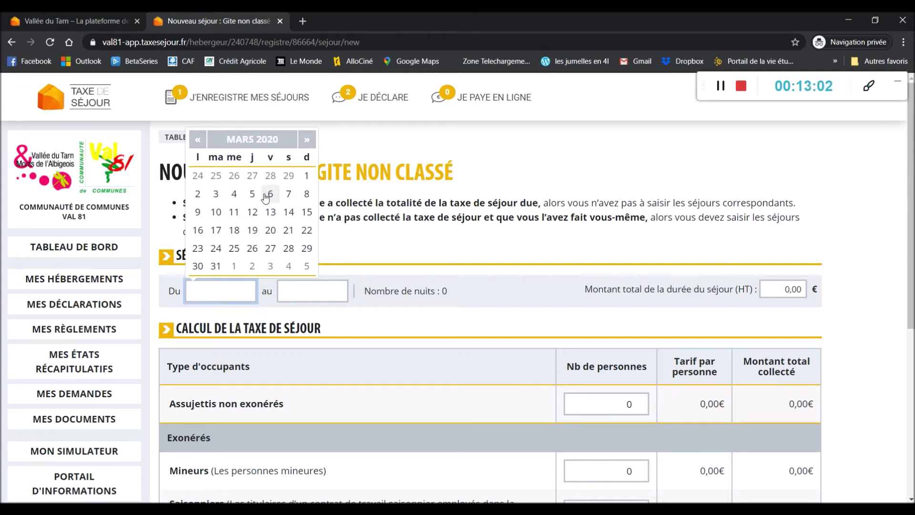
click(290, 251)
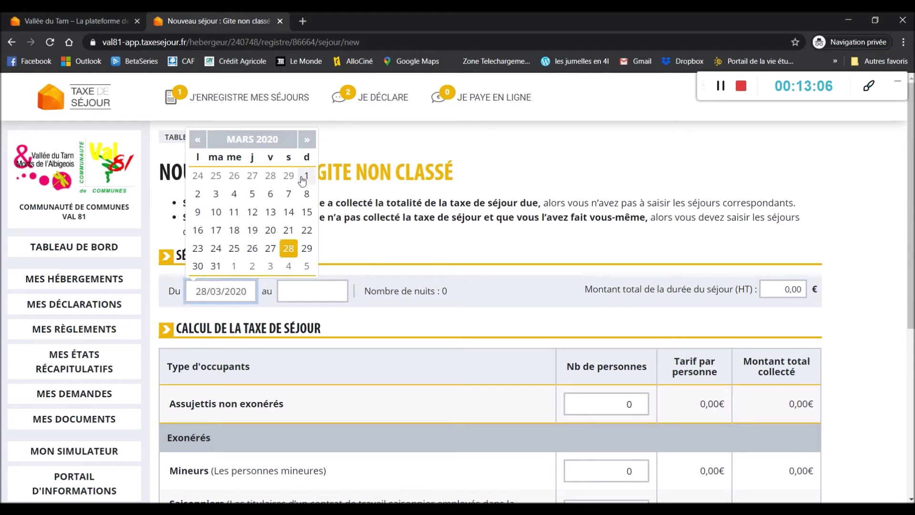
click(307, 141)
click(288, 175)
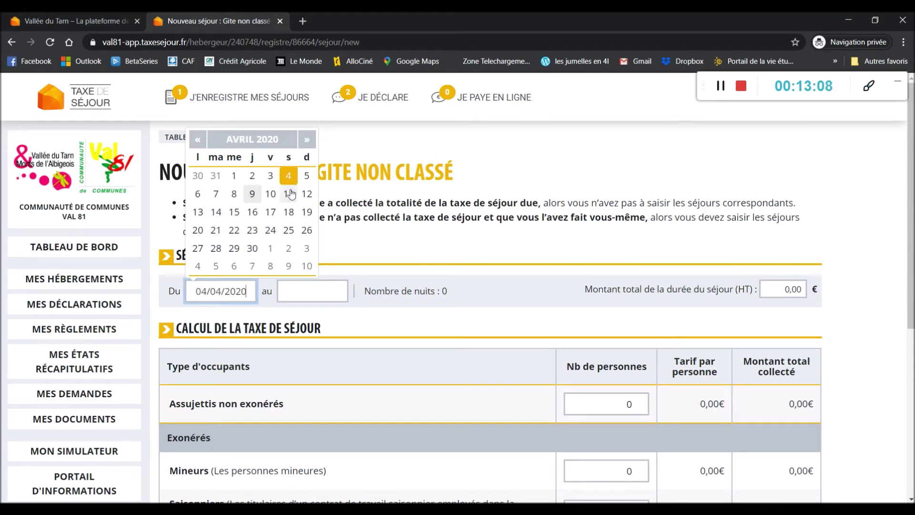
click(308, 291)
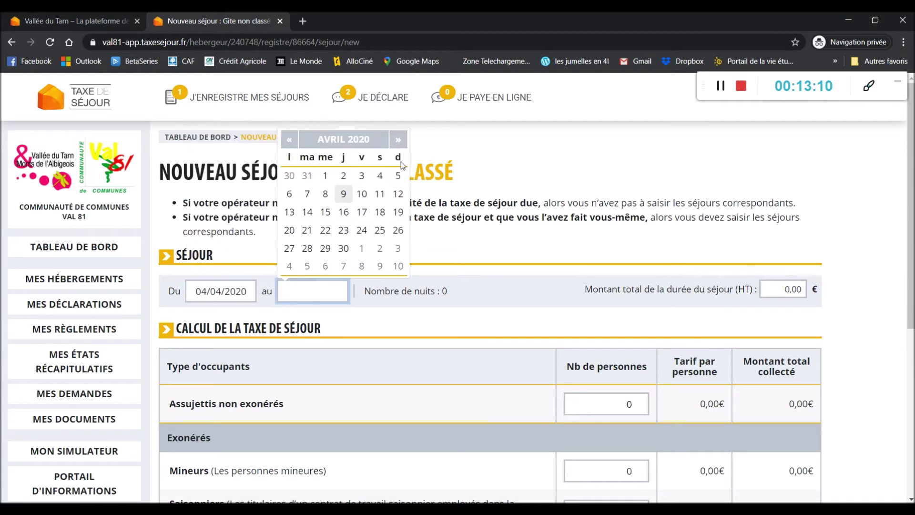
click(380, 175)
click(409, 291)
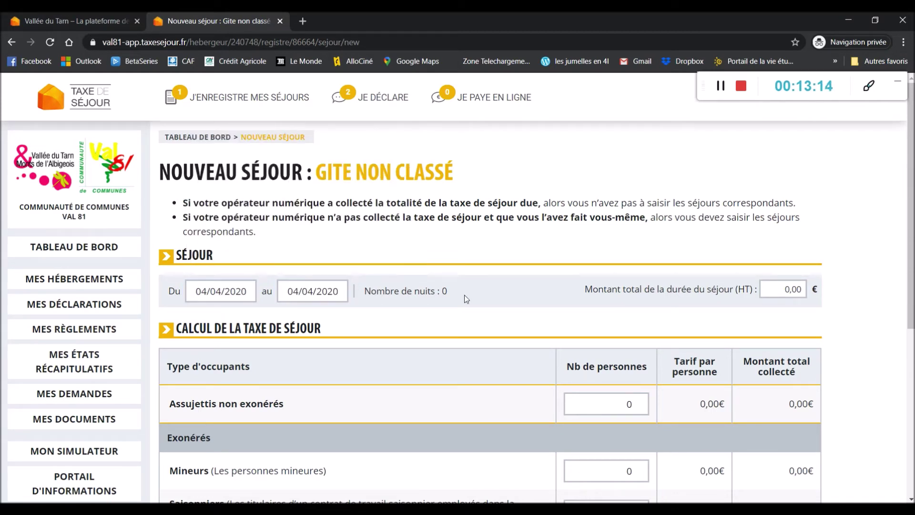
Step: Set Montant total de la durée du séjour (HT) to 500 €
click(778, 294)
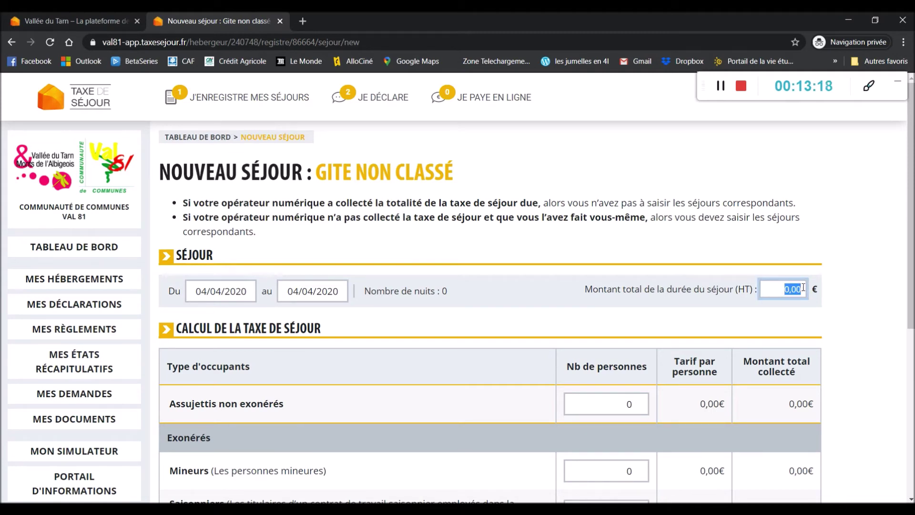
text(500)
click(634, 329)
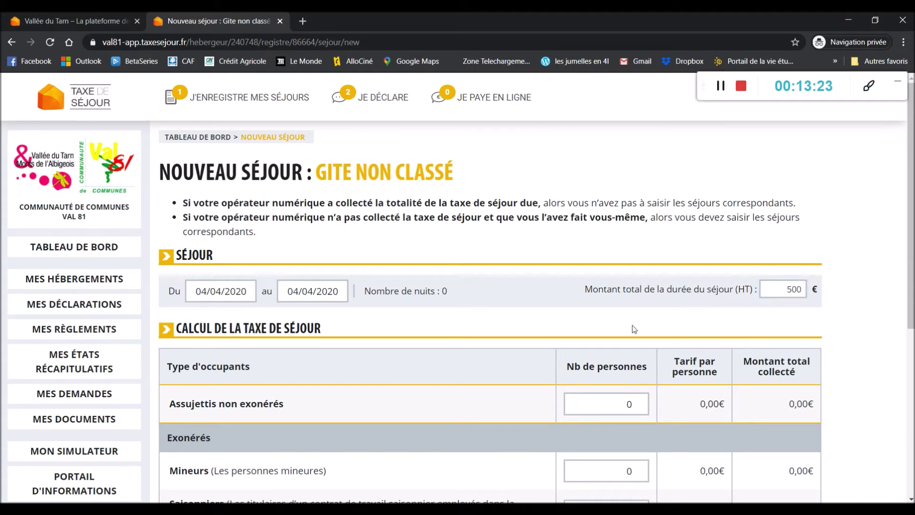
Step: Enter 5 Assujettis non exonérés and 2 Mineurs under Nb de personnes
scroll(572, 305, down, 2)
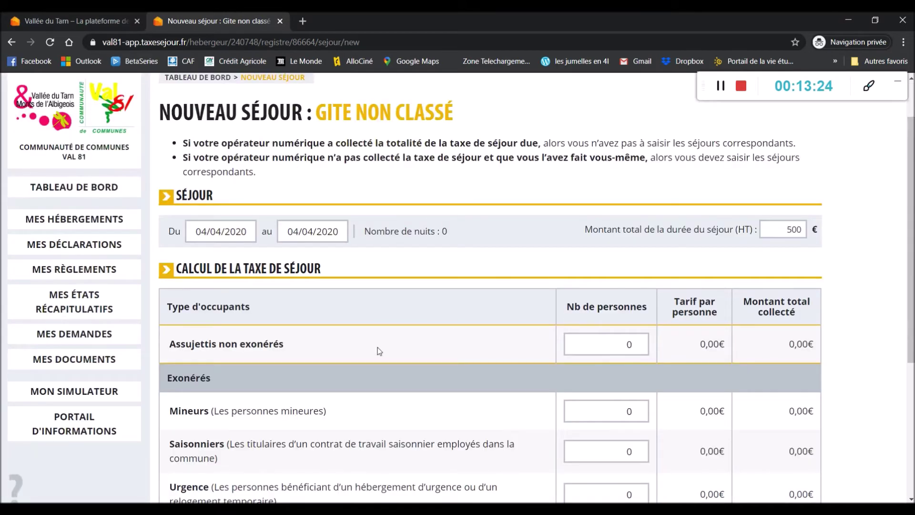
scroll(380, 351, down, 2)
double_click(629, 284)
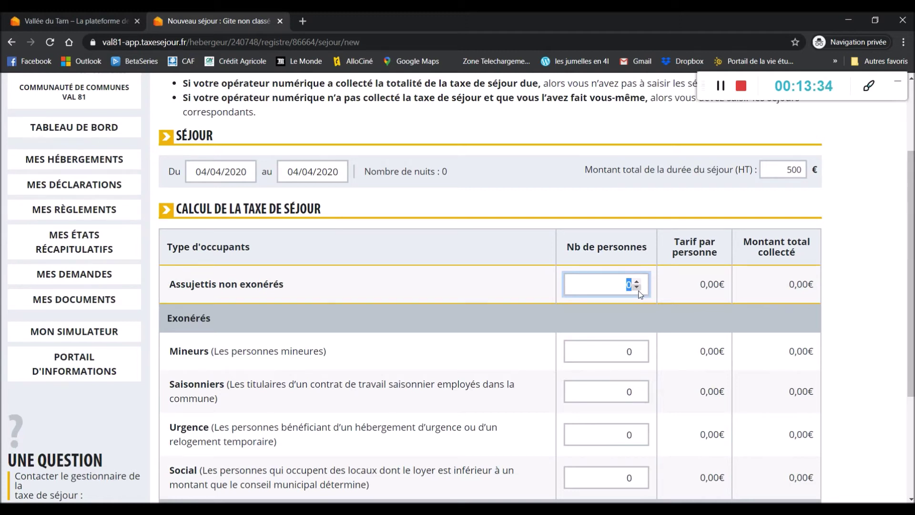
text(5)
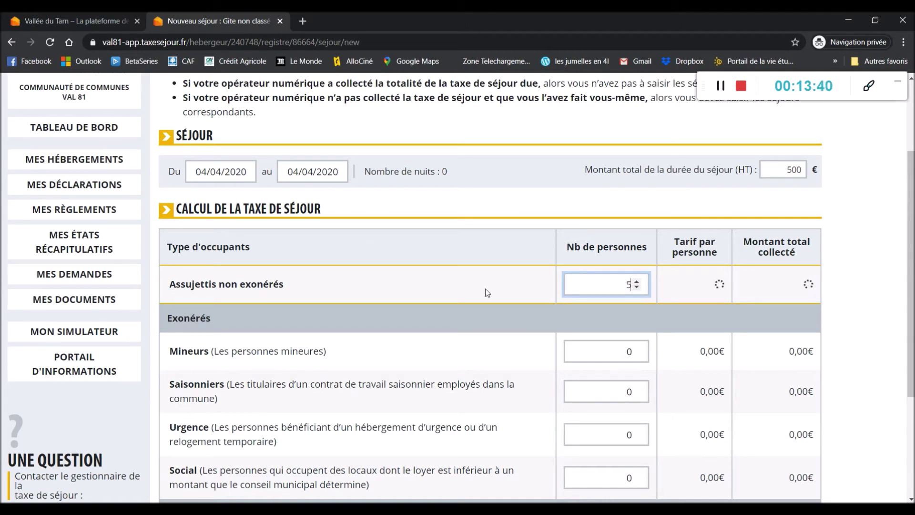
click(485, 297)
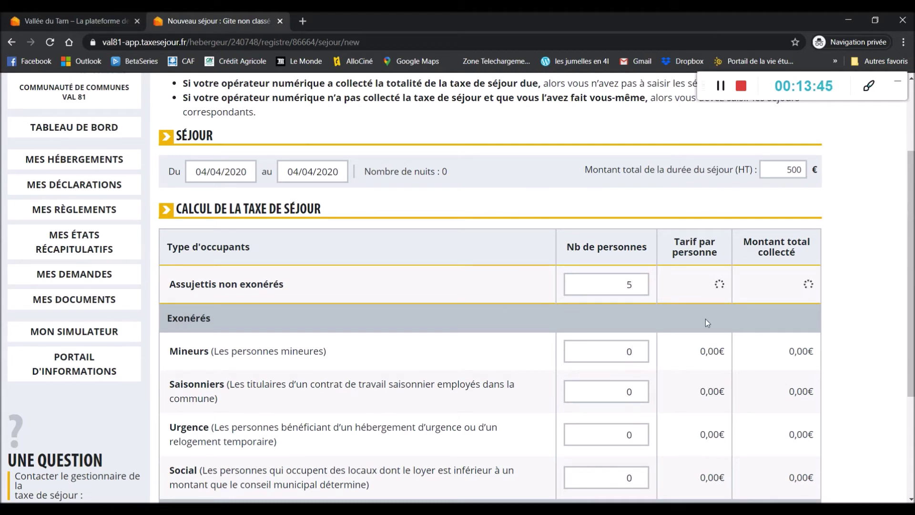
scroll(706, 320, down, 1)
scroll(706, 318, down, 1)
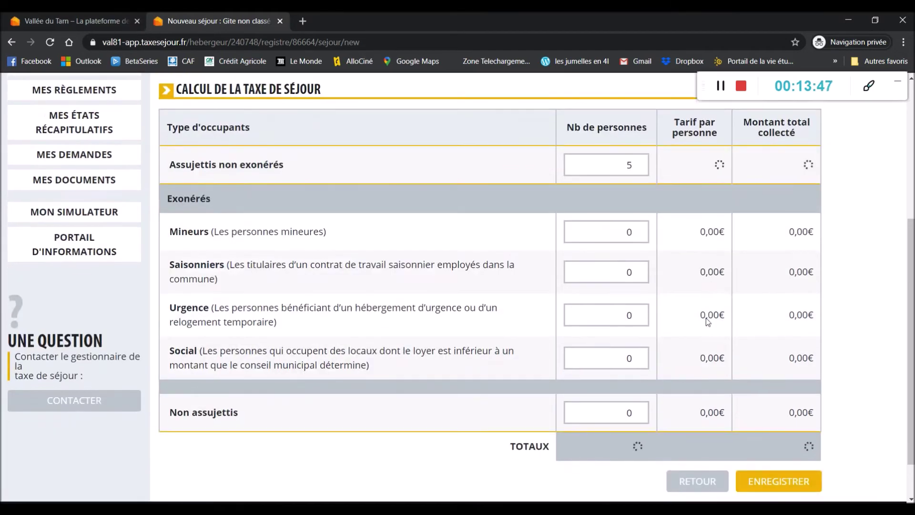
scroll(707, 318, up, 1)
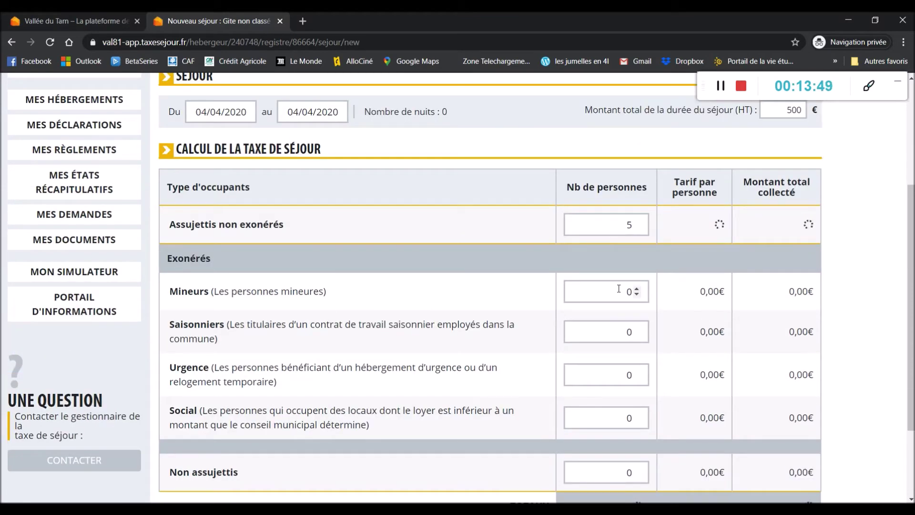
double_click(634, 294)
text(2)
click(680, 288)
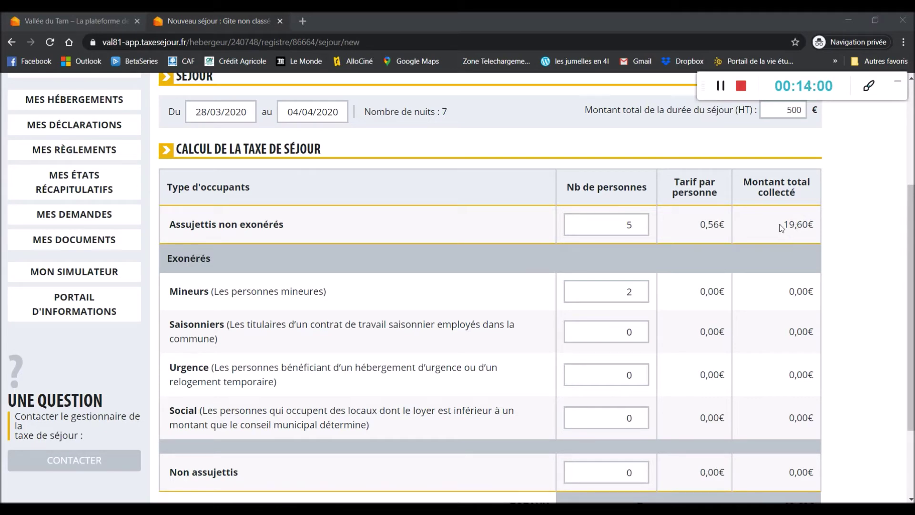
Step: Re-enter 2 minors so the totals recalculate to 19,60 € tax collected
drag(786, 224, 815, 223)
scroll(777, 244, down, 3)
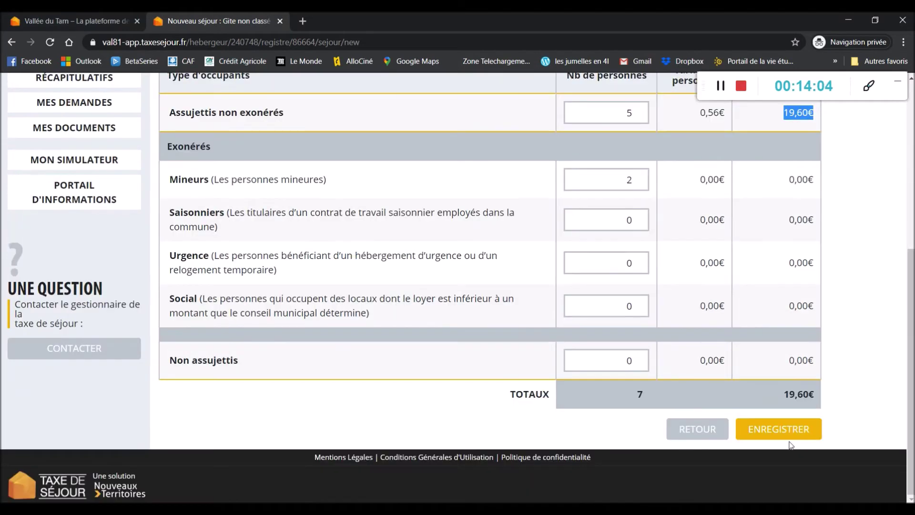
scroll(722, 351, up, 1)
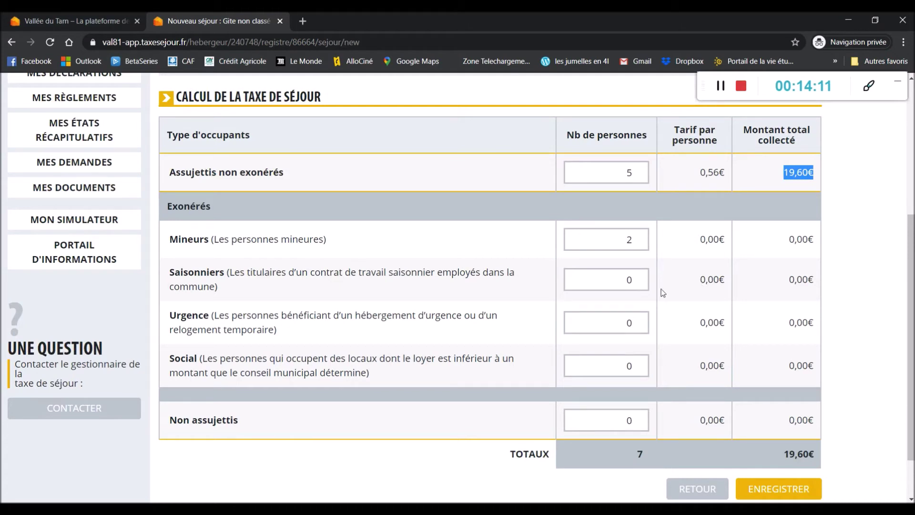
double_click(630, 240)
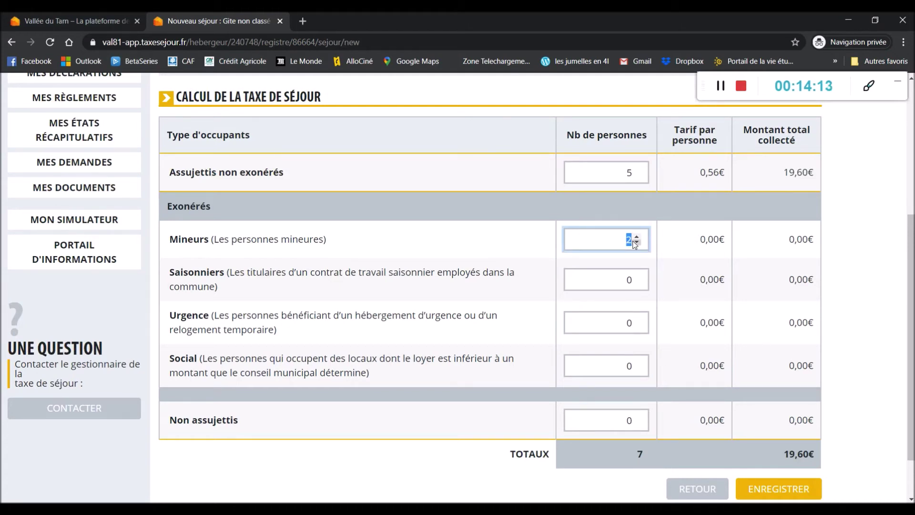
key(BackSpace)
text(0)
double_click(626, 237)
text(2)
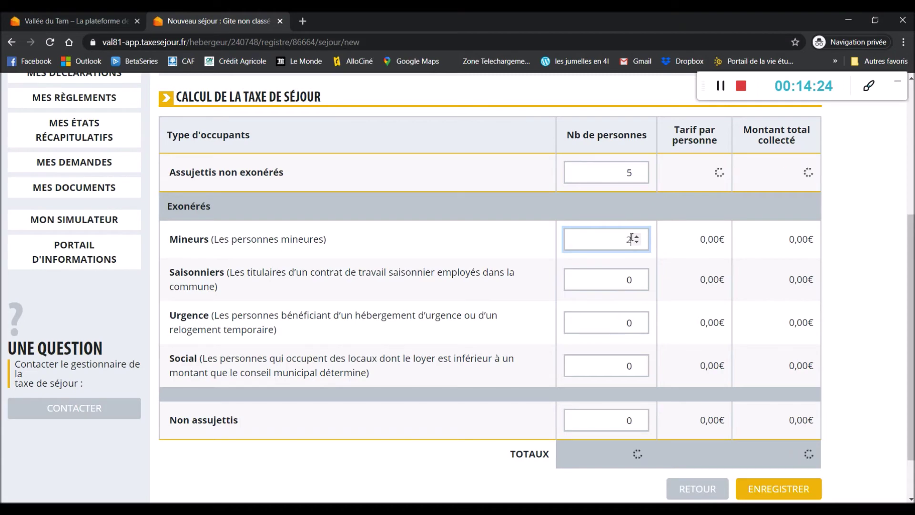
click(697, 244)
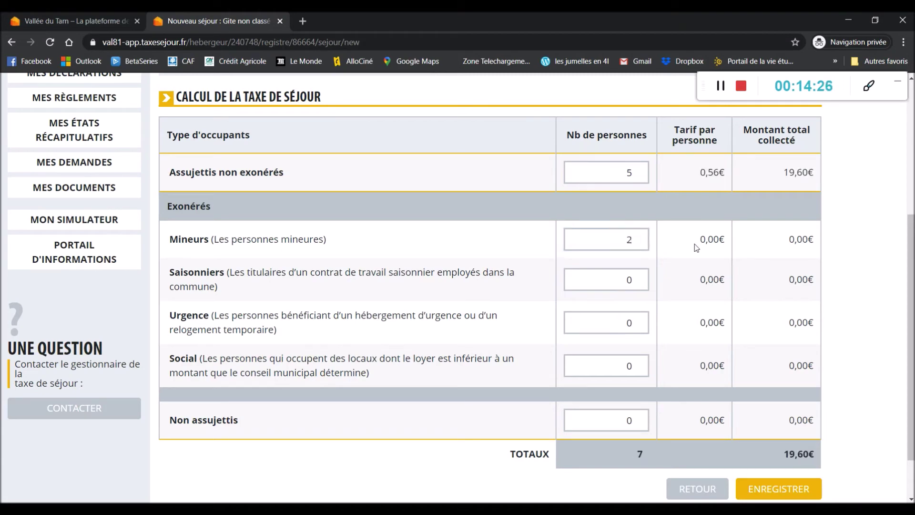
scroll(354, 306, up, 1)
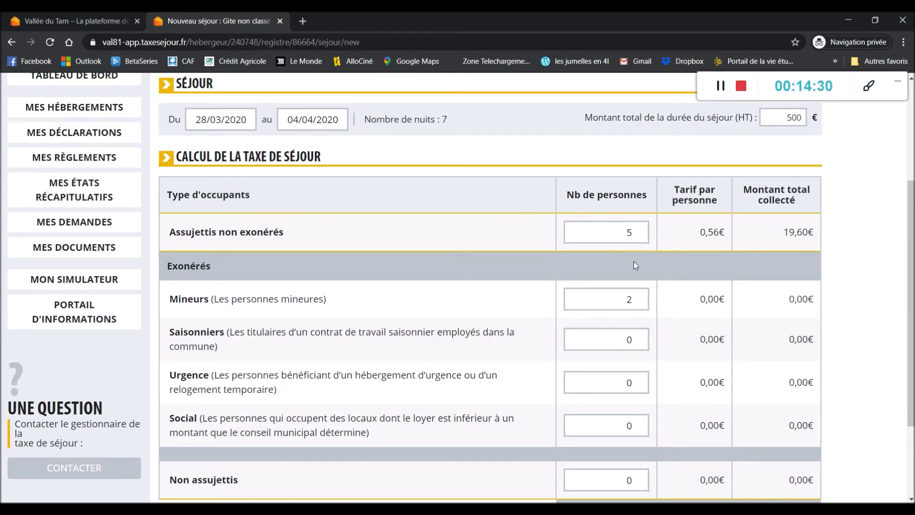
scroll(801, 285, down, 1)
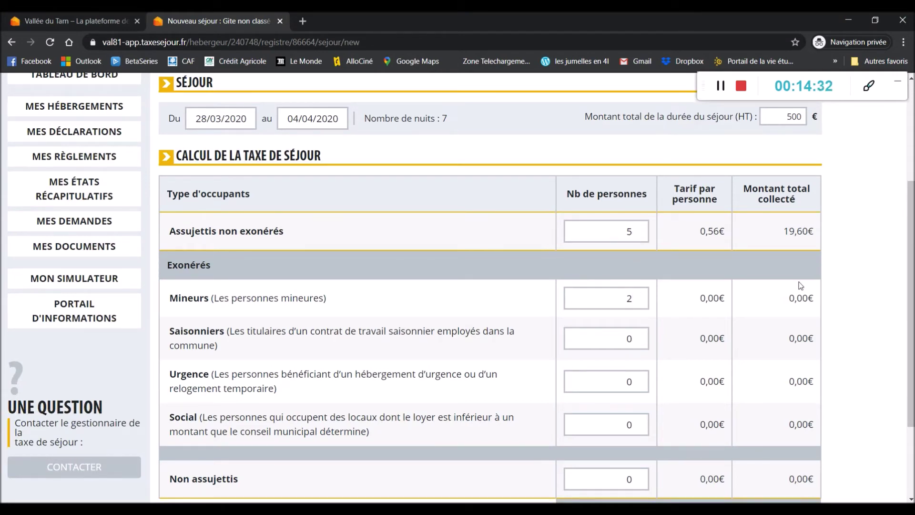
scroll(801, 285, down, 1)
Step: Save the 28/03–04/04/2020 stay and check April 2020 shows 49 nuitées, 19,60 €
click(765, 495)
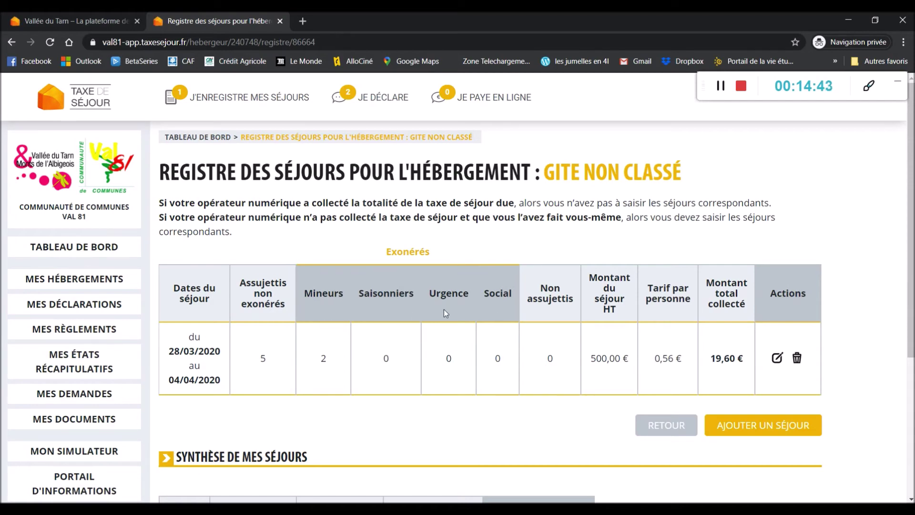
scroll(444, 309, down, 4)
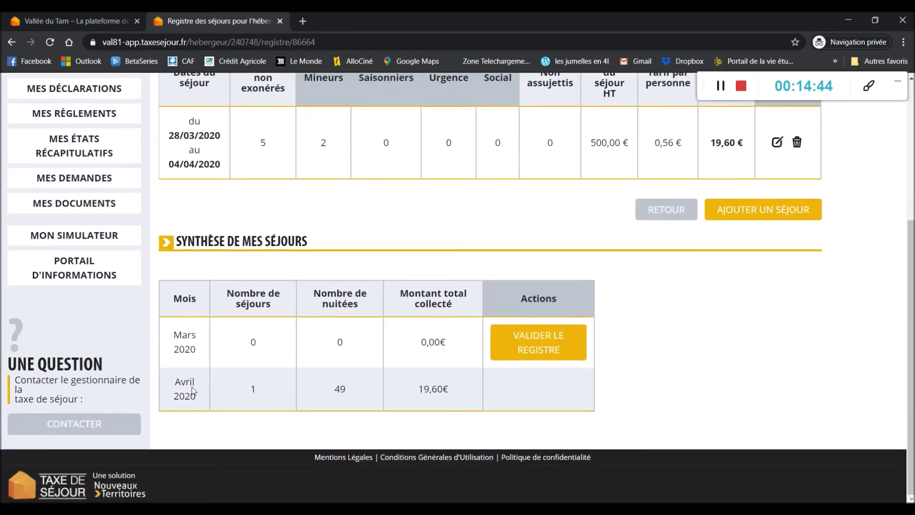
scroll(620, 315, up, 1)
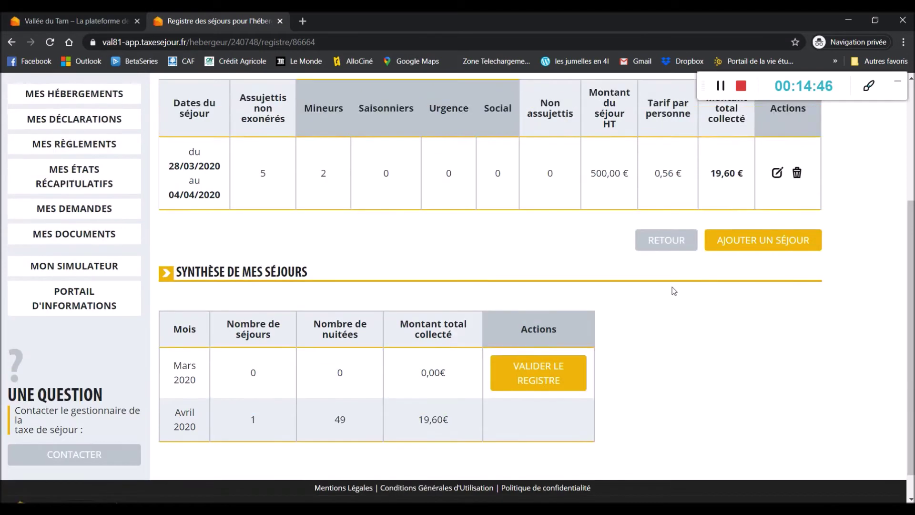
scroll(477, 286, down, 1)
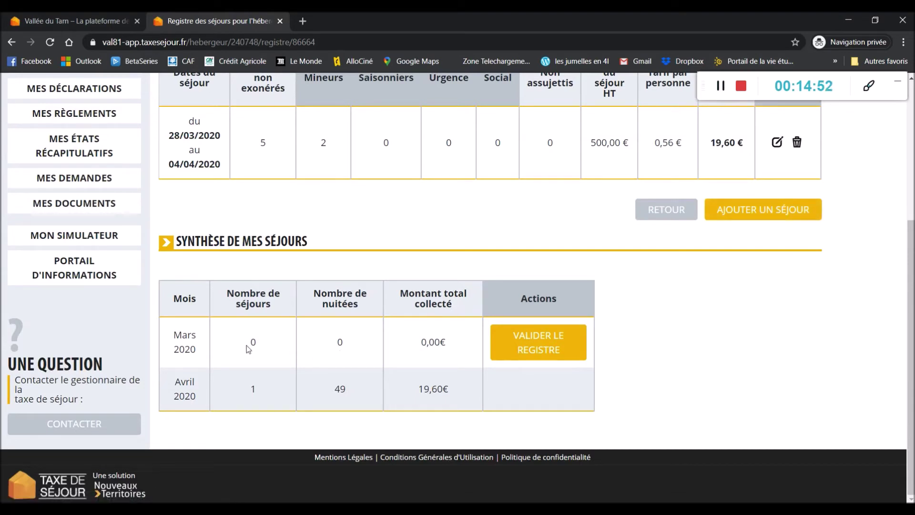
click(761, 215)
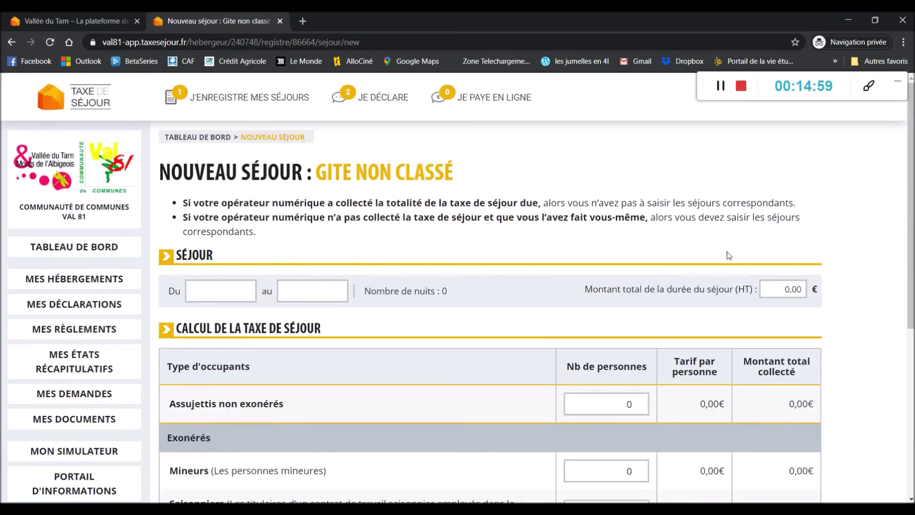
Step: Set the new stay's dates from 07/03/2020 to 14/03/2020
click(205, 291)
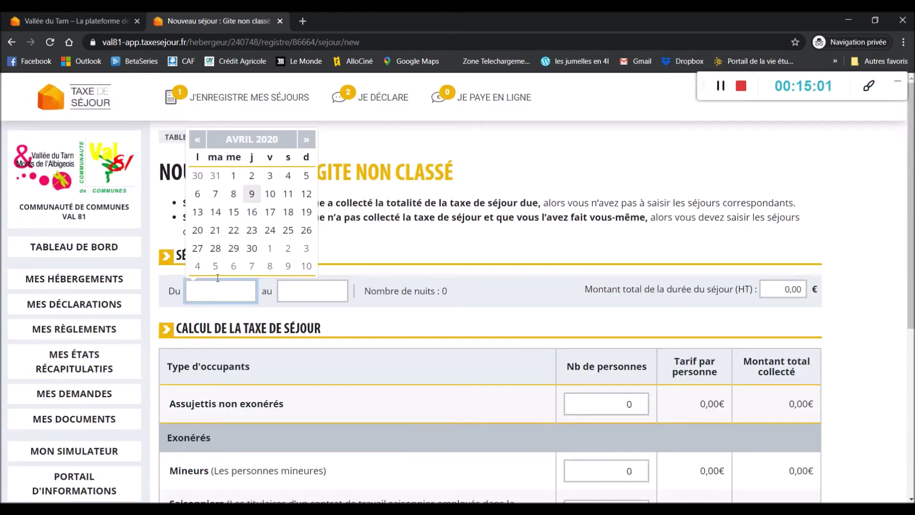
click(197, 140)
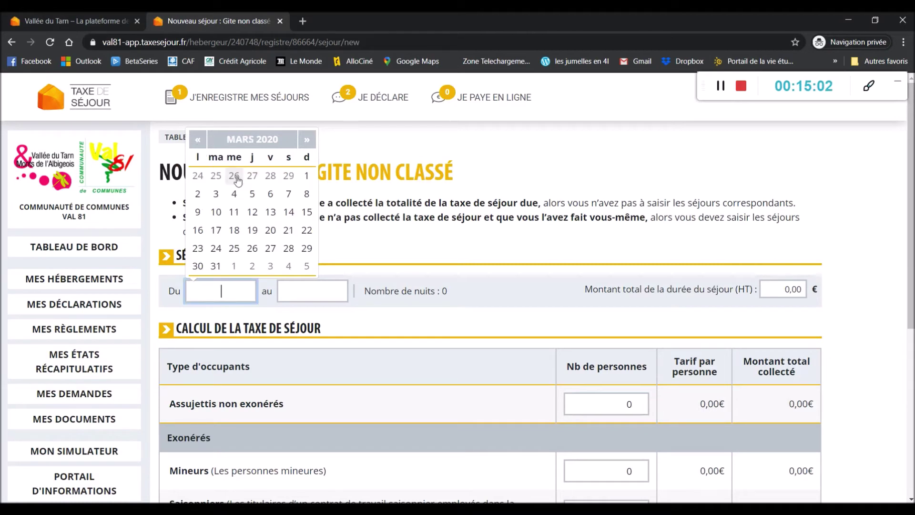
click(289, 194)
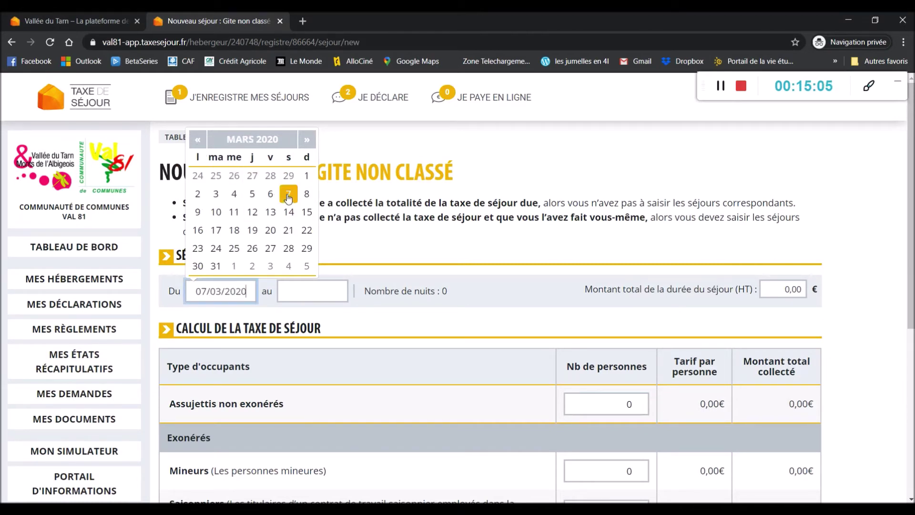
click(310, 291)
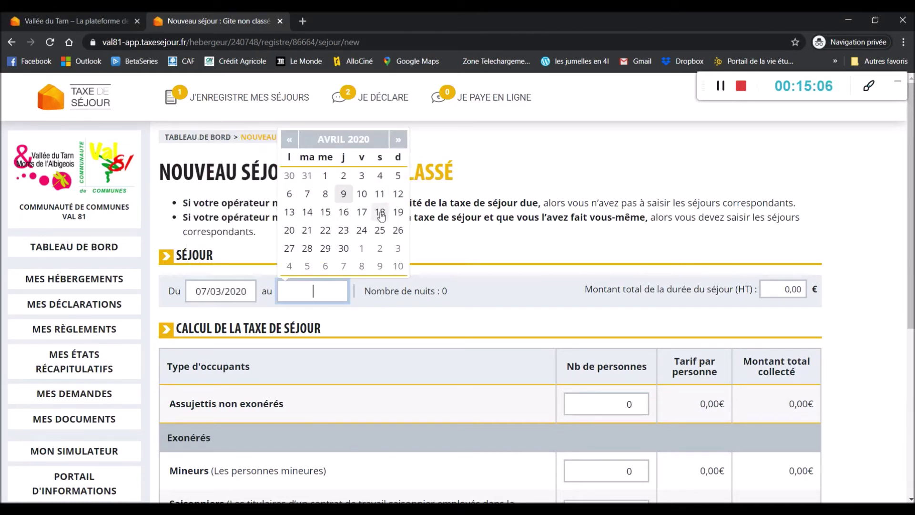
click(290, 139)
click(380, 211)
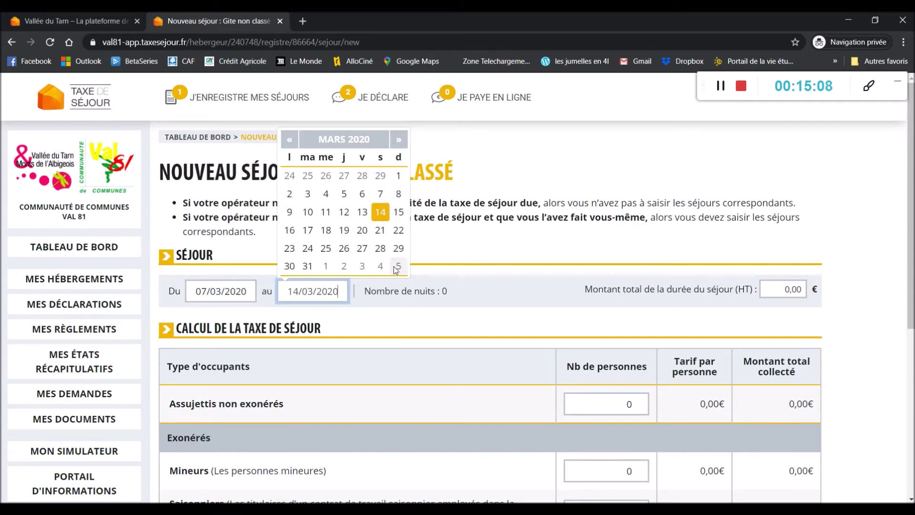
Step: Enter 500 € amount, 5 taxable guests and 2 minors, then save the stay
click(806, 291)
text(500)
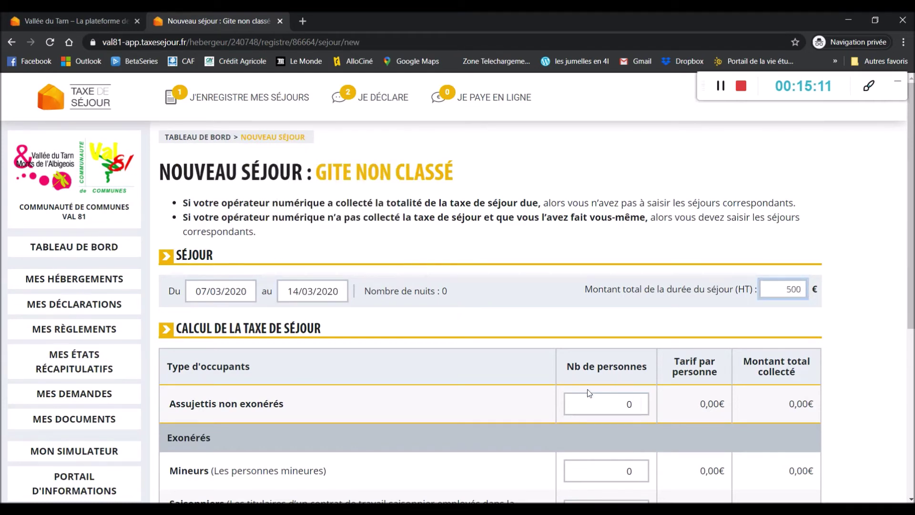
click(641, 411)
text(5)
scroll(634, 411, down, 1)
click(632, 419)
text(2)
click(870, 351)
scroll(871, 351, down, 4)
click(782, 481)
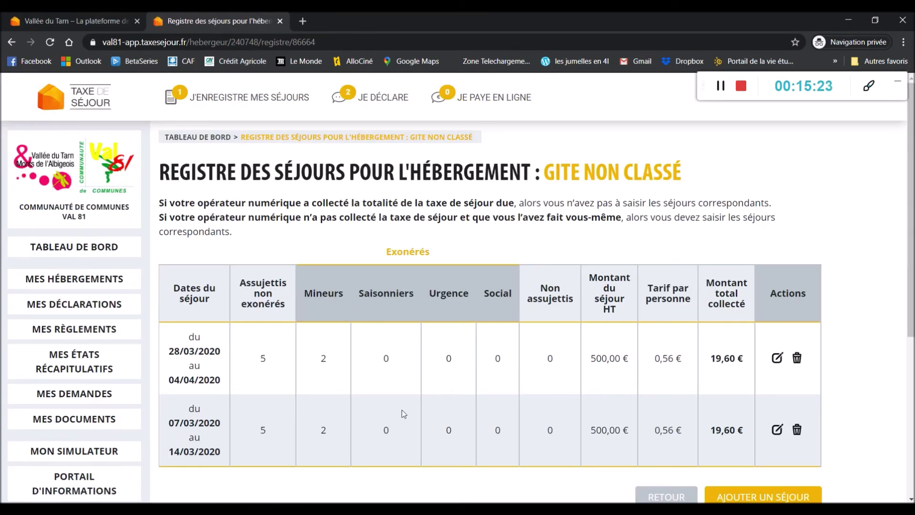
Step: Choose Valider le registre on the Mars 2020 row of Synthèse de mes séjours
scroll(345, 440, down, 2)
scroll(344, 440, down, 4)
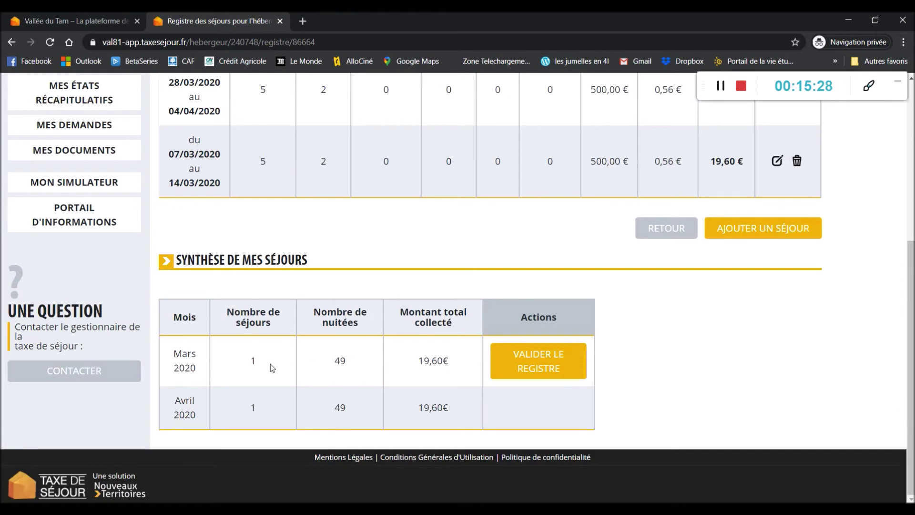
click(539, 367)
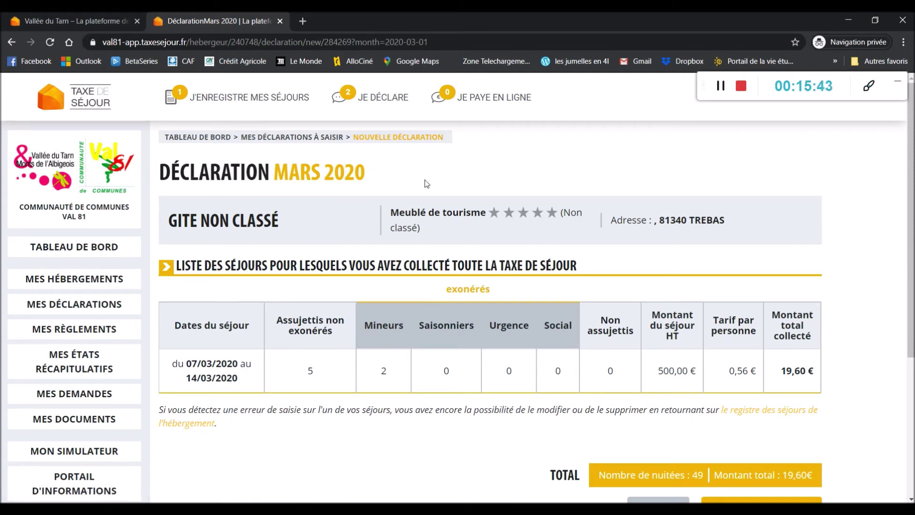
Step: Submit and confirm the 49-night, 19,60 € Mars 2020 declaration for Gite non classé
scroll(565, 242, down, 3)
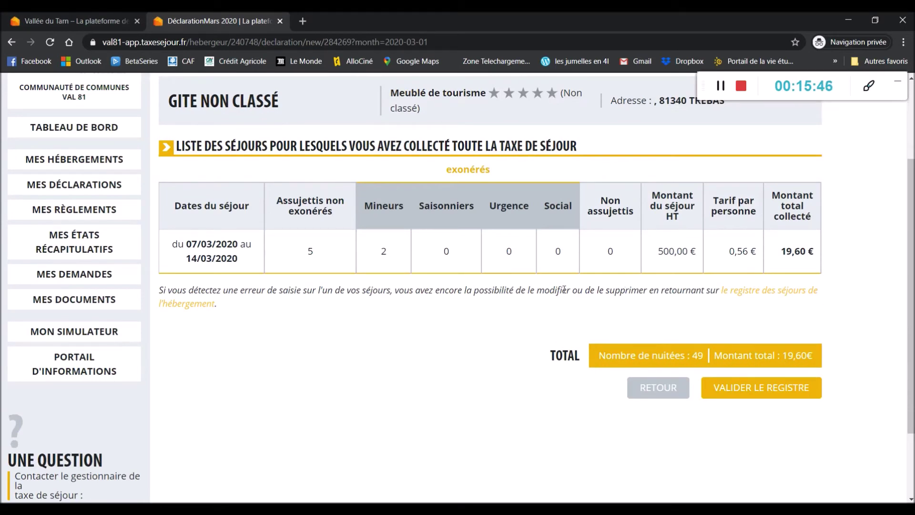
click(772, 394)
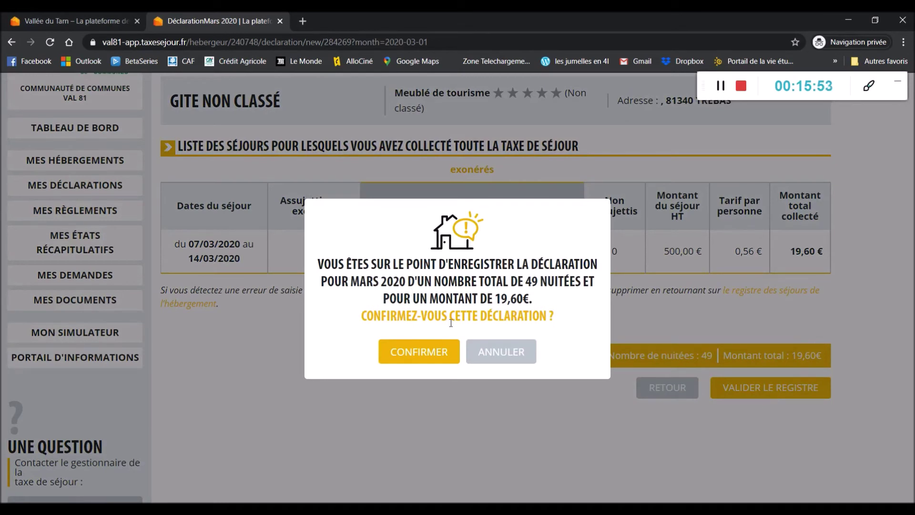
click(434, 349)
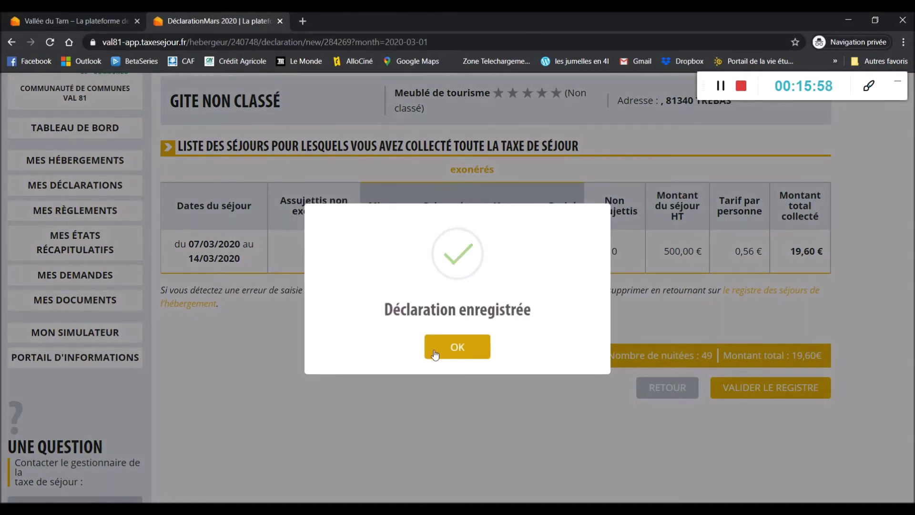
click(471, 350)
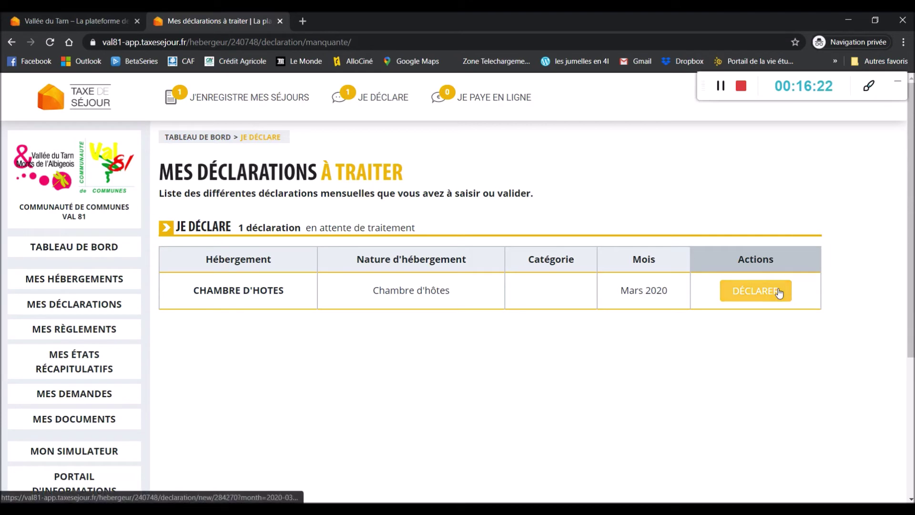
Step: Declare 28 Assujetties non exonérées nights for Chambre d'hotes' Mars 2020 (22,40 €) and confirm
click(779, 293)
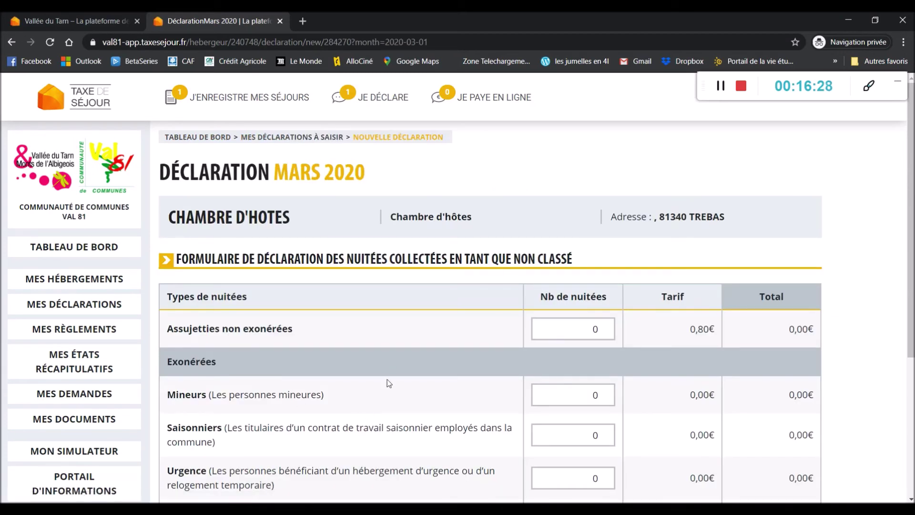
scroll(395, 376, down, 1)
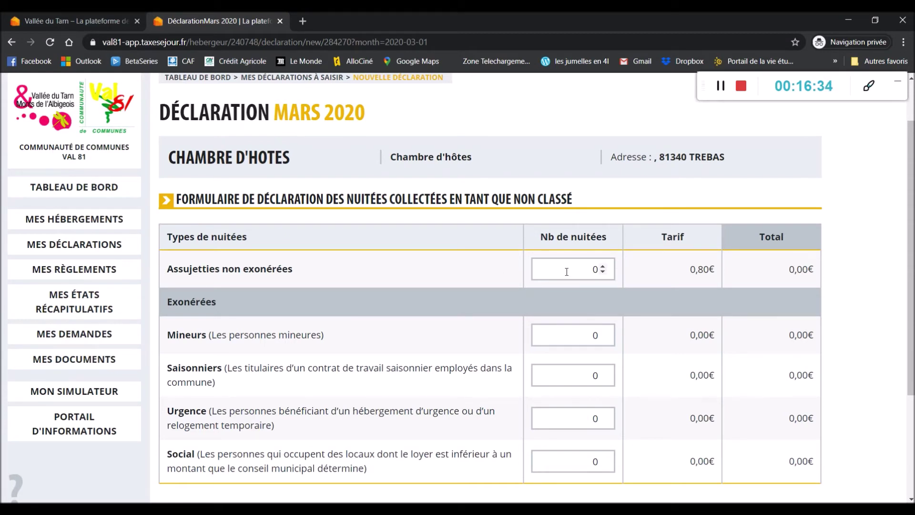
double_click(599, 270)
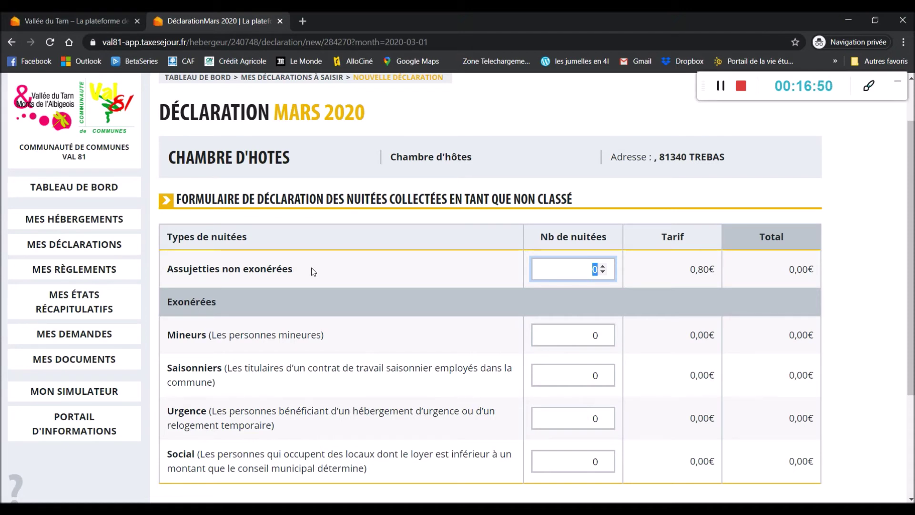
text(28)
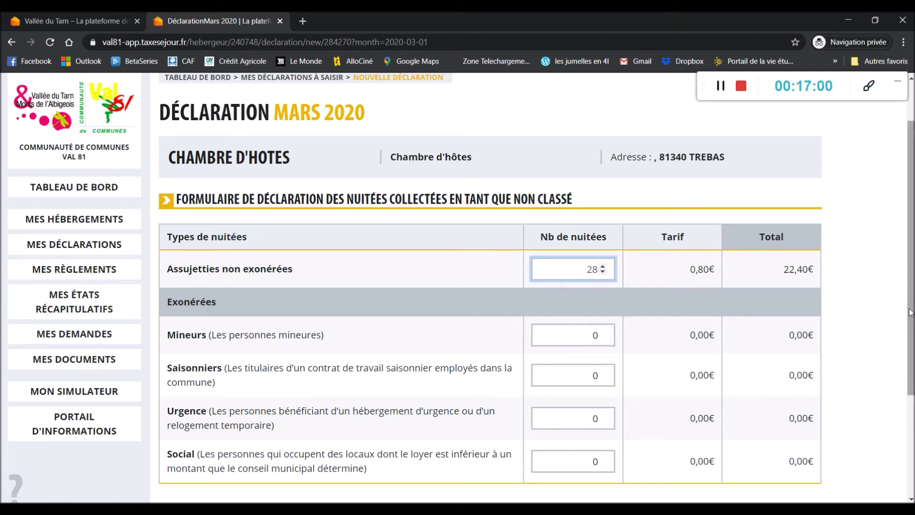
scroll(722, 327, down, 3)
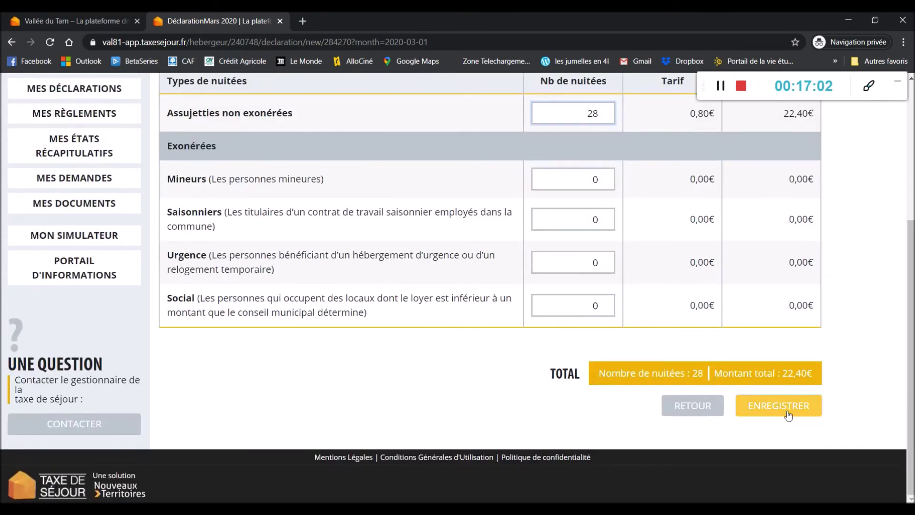
click(779, 406)
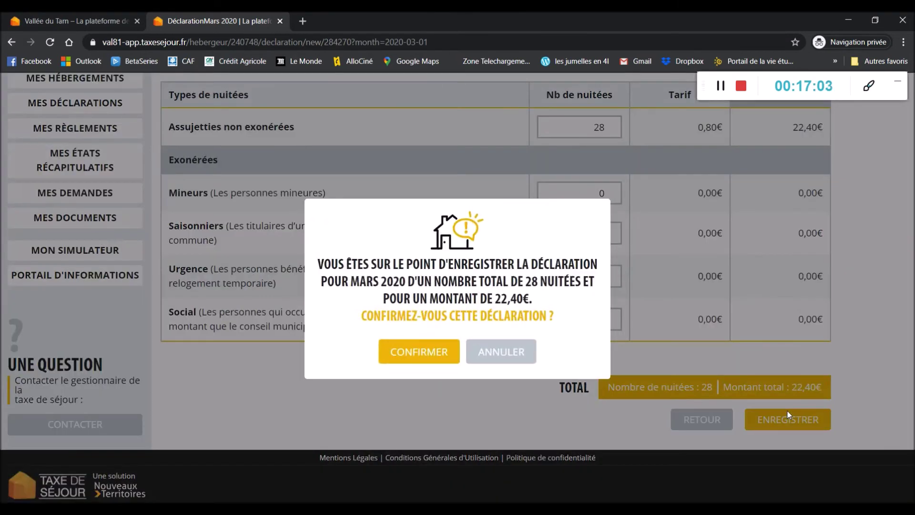
click(418, 353)
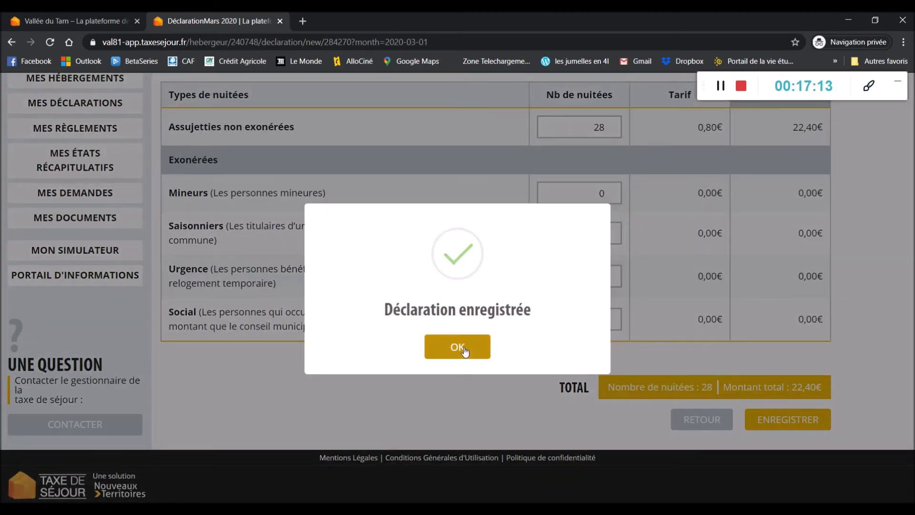
click(464, 350)
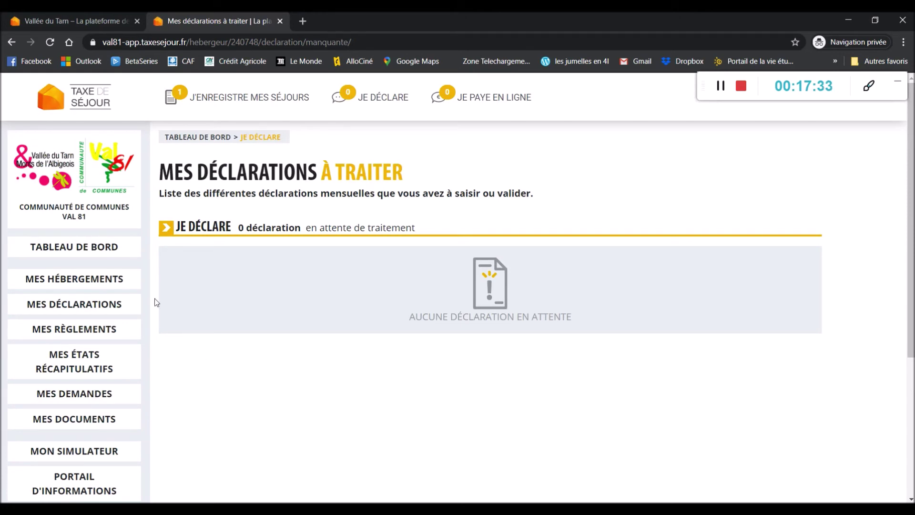
Step: Go back to the Tableau de bord from the sidebar
click(109, 247)
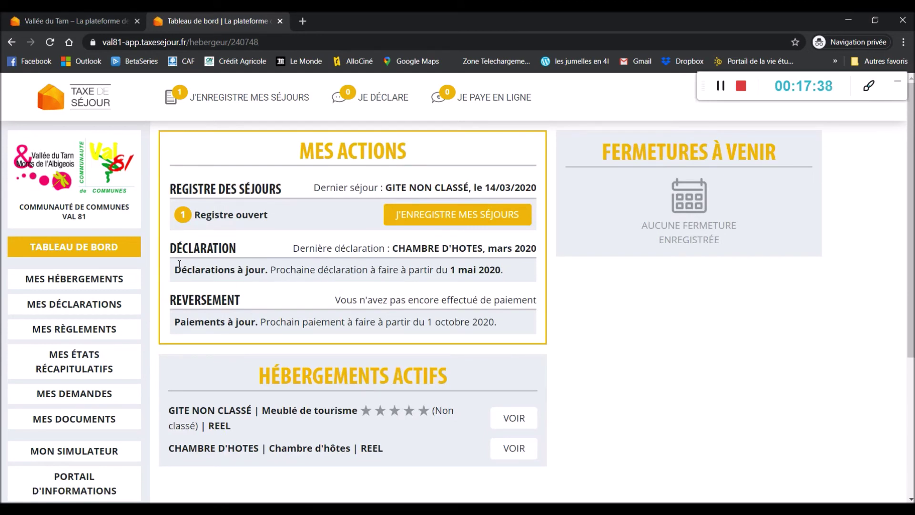
drag(180, 263, 265, 282)
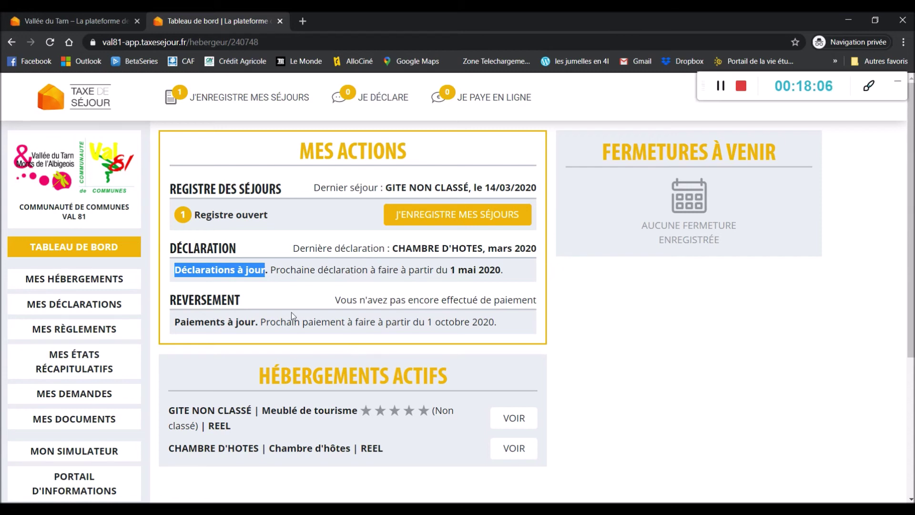
drag(261, 323, 498, 327)
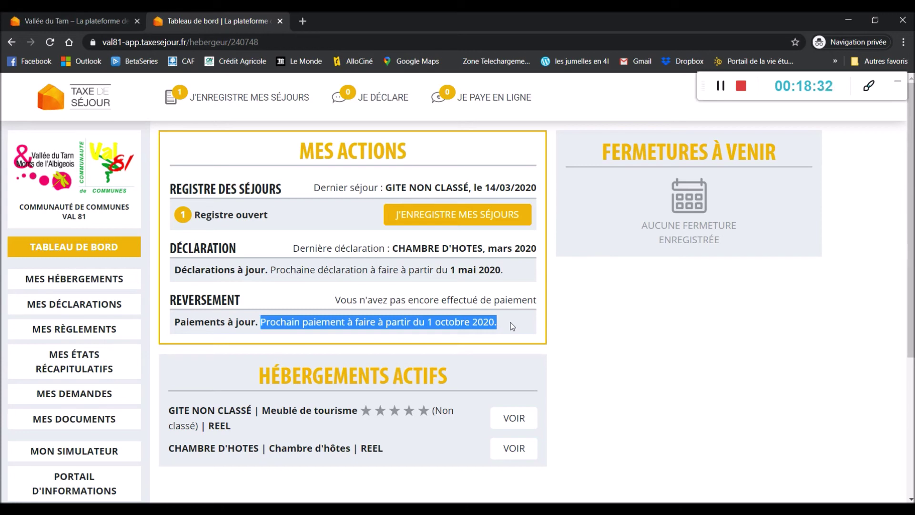
click(711, 88)
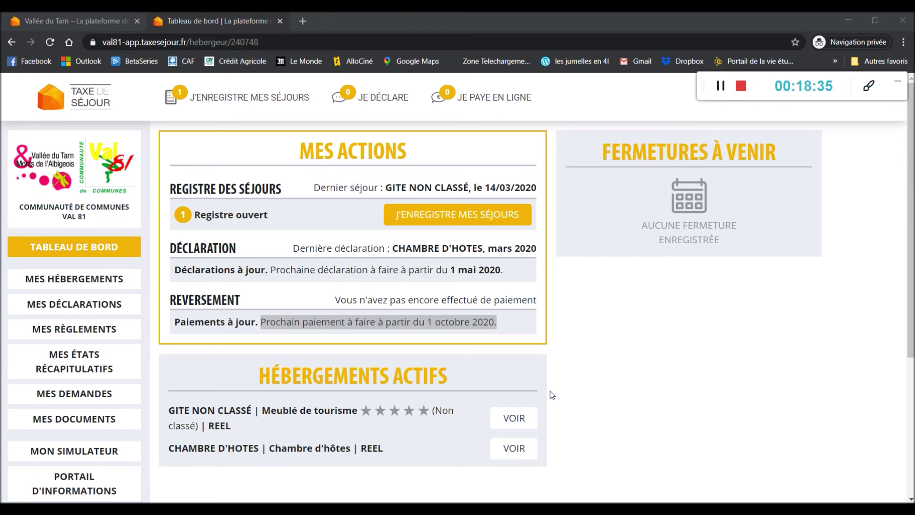
click(532, 325)
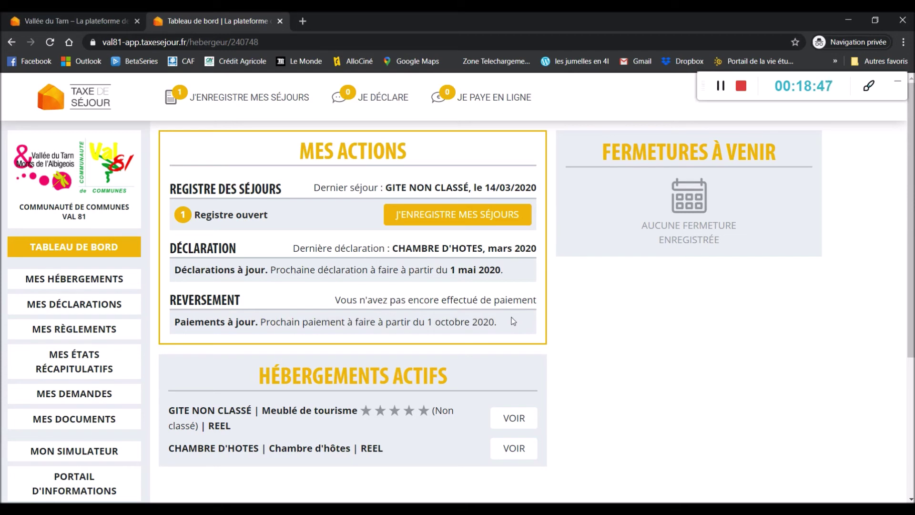
mouse_move(338, 501)
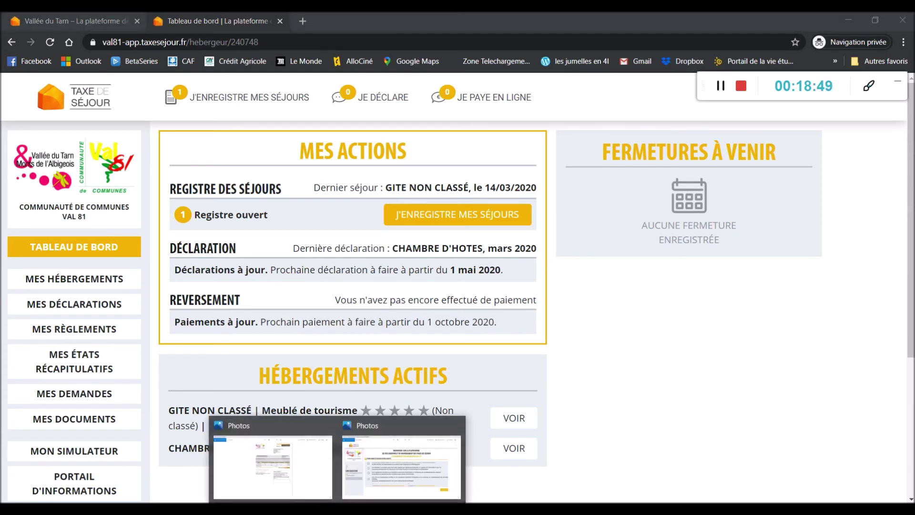
click(308, 482)
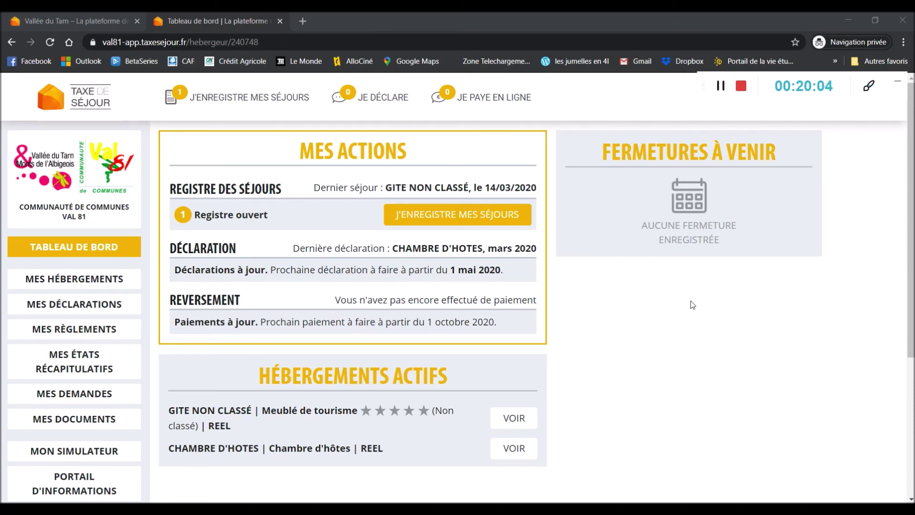
Step: Add and save a 01/05/2020–31/05/2020 closure for Gite non classé from Mes hébergements
click(91, 279)
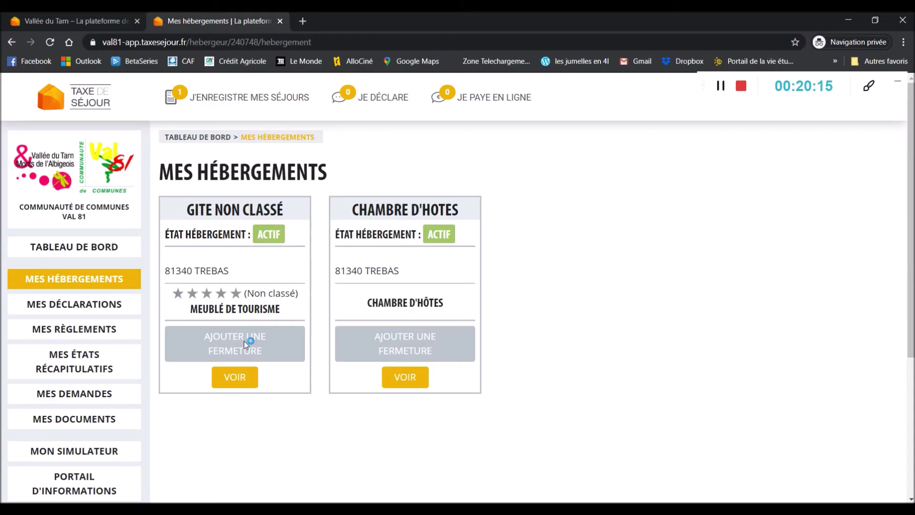
click(270, 345)
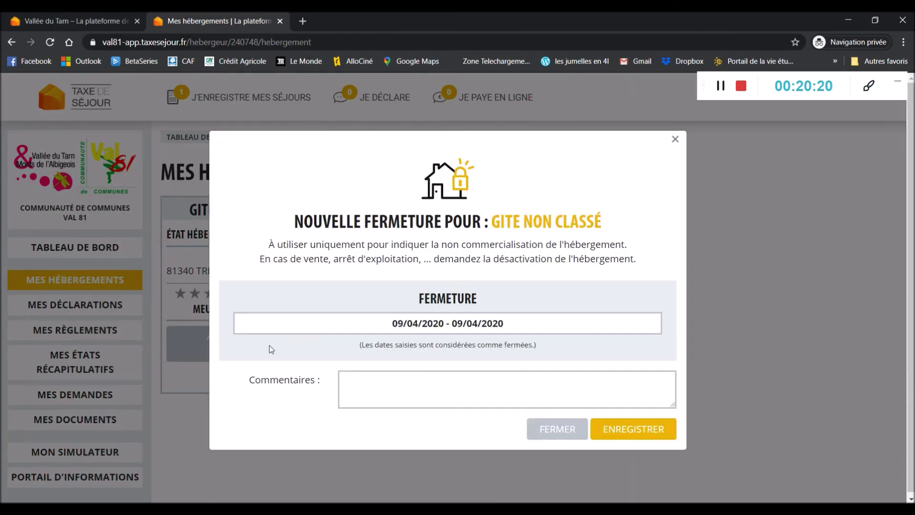
click(449, 328)
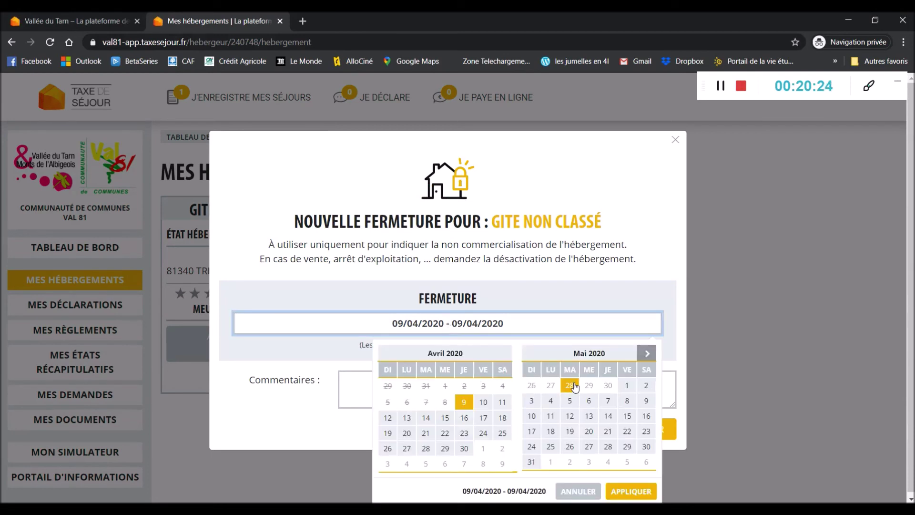
click(628, 387)
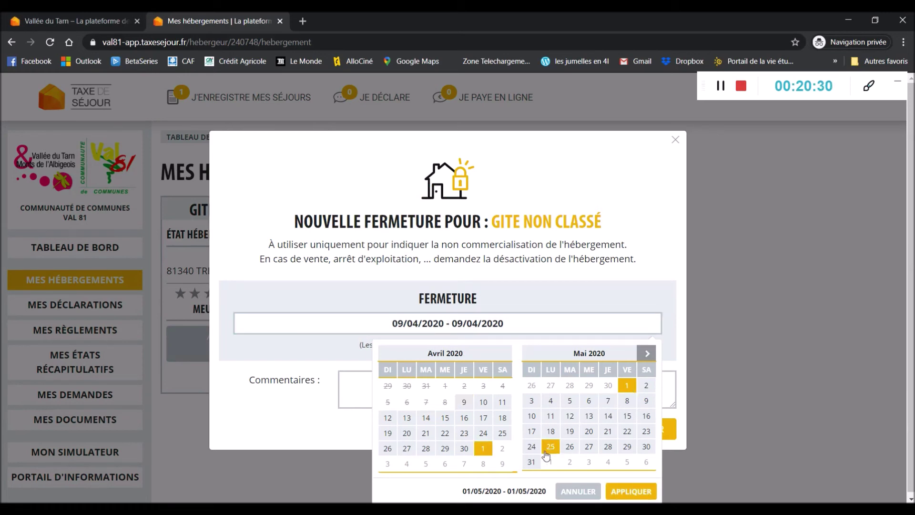
click(533, 463)
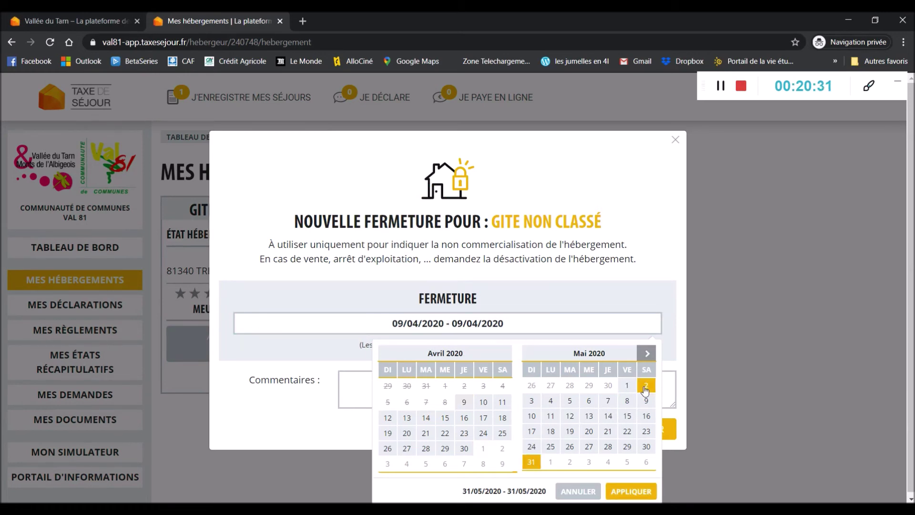
click(629, 392)
click(532, 462)
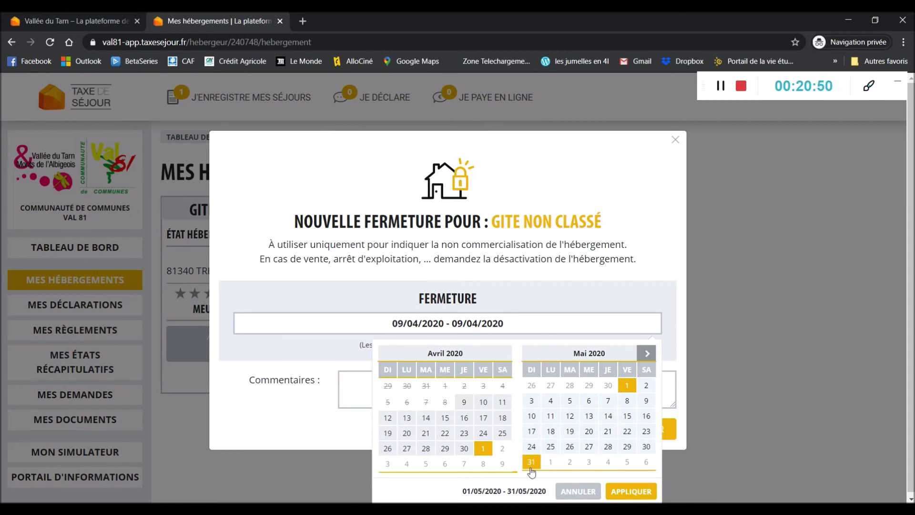
click(634, 493)
click(634, 436)
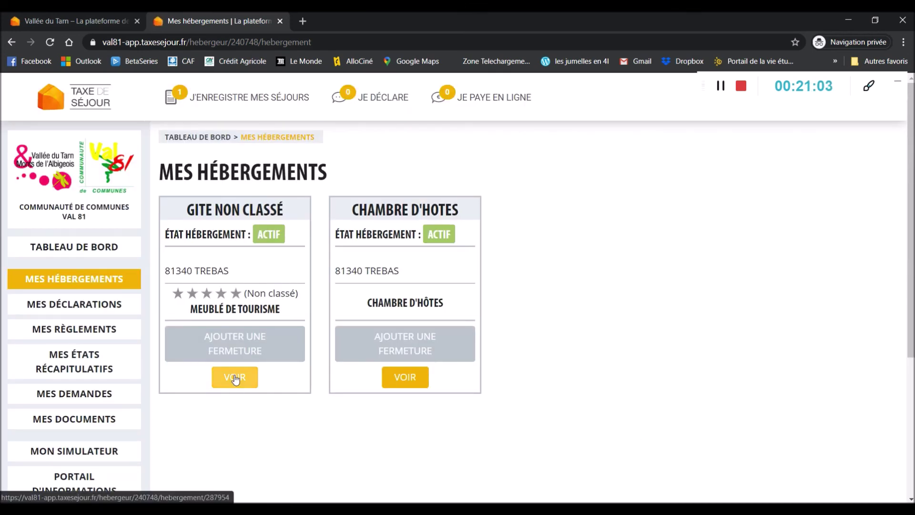
Step: On the Gite non classé page, confirm the 1–31 May 2020 closure and view its empty labels list
click(238, 383)
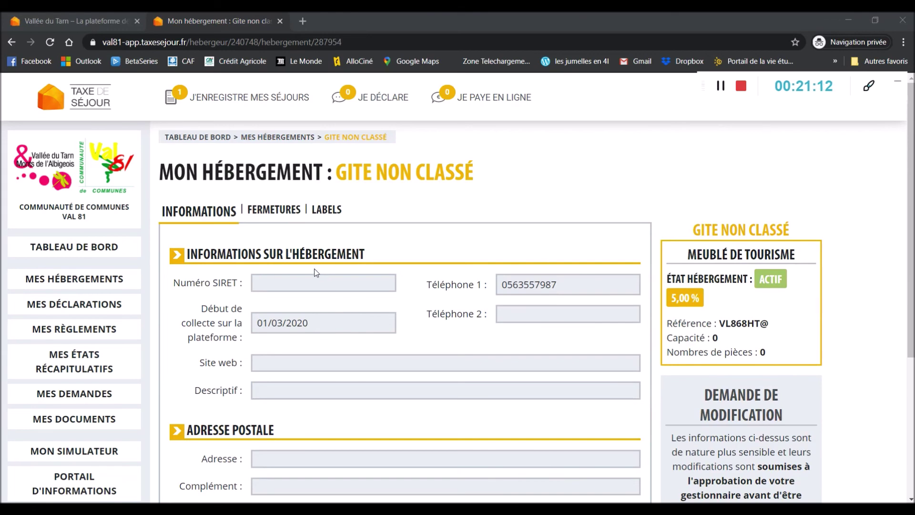
scroll(363, 341, down, 3)
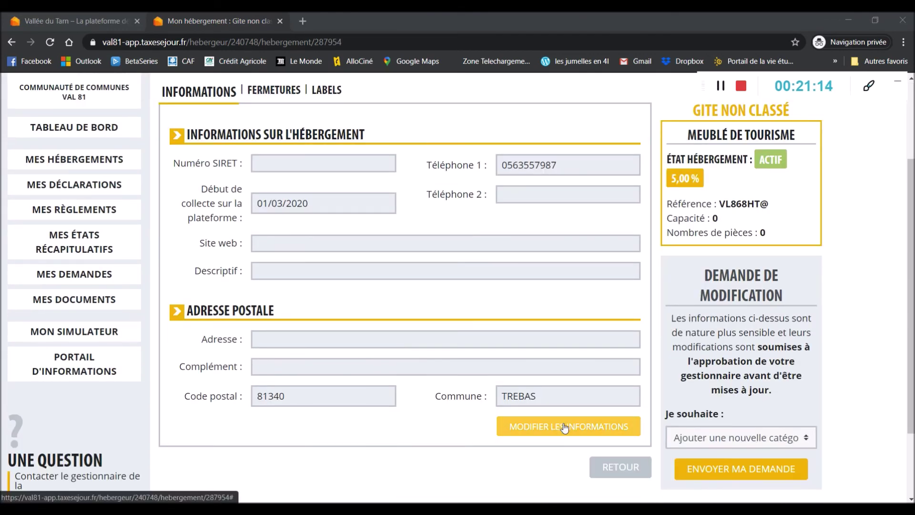
scroll(563, 425, up, 1)
click(279, 151)
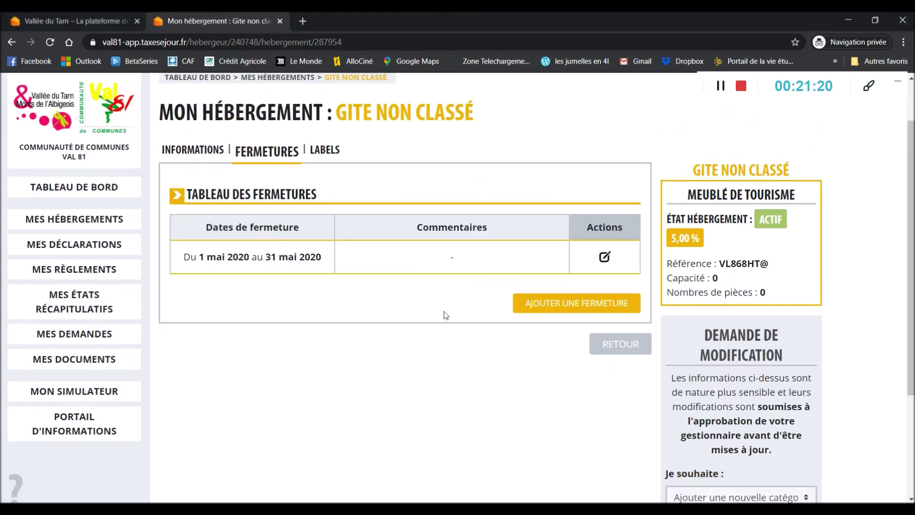
click(329, 152)
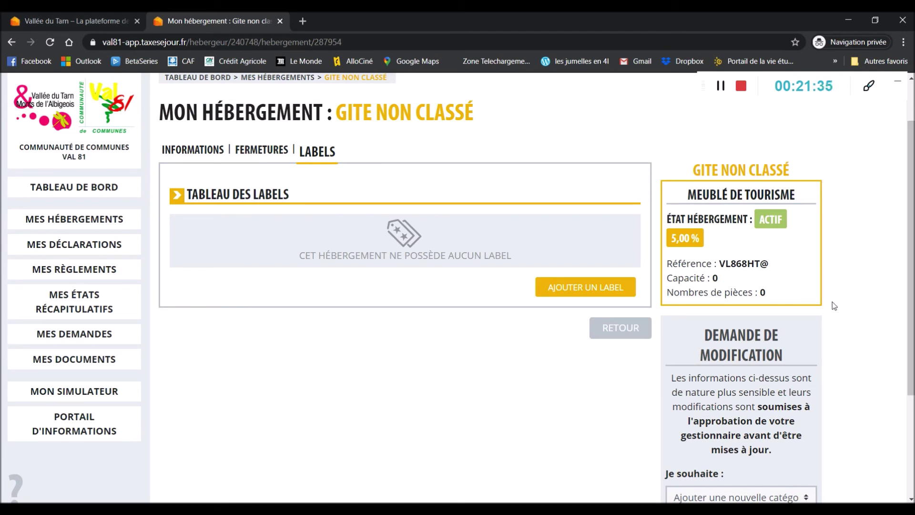
scroll(834, 302, down, 3)
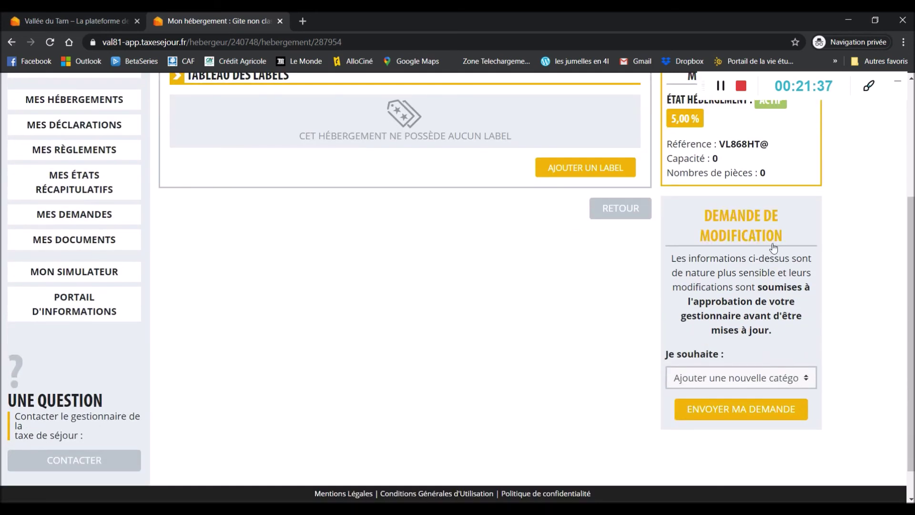
scroll(742, 356, down, 1)
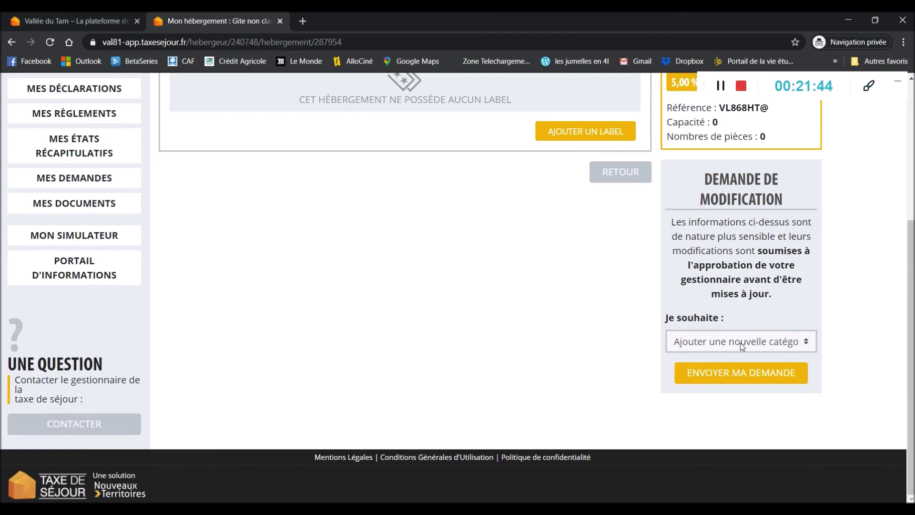
click(740, 343)
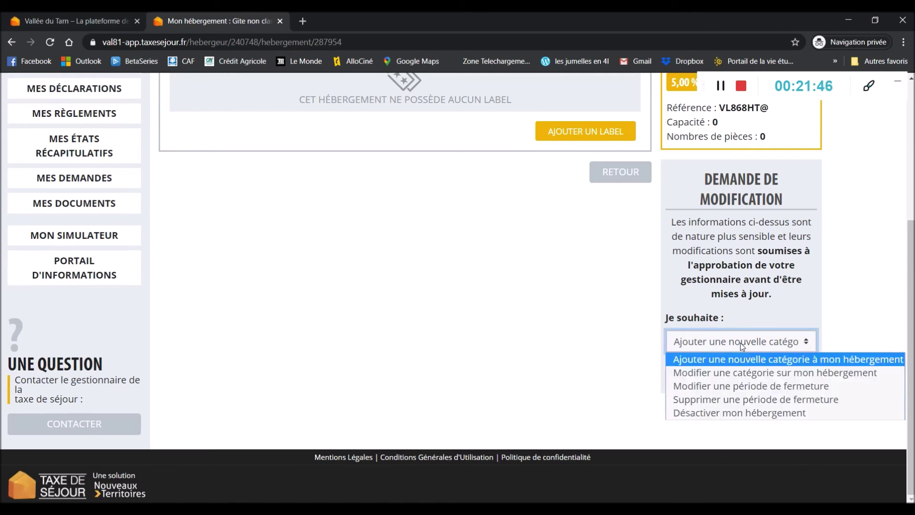
click(740, 342)
click(740, 342)
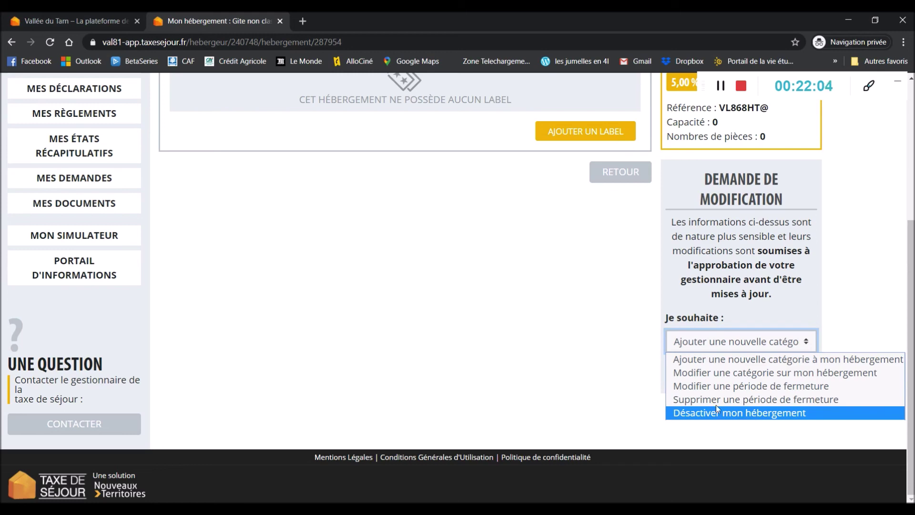
click(625, 350)
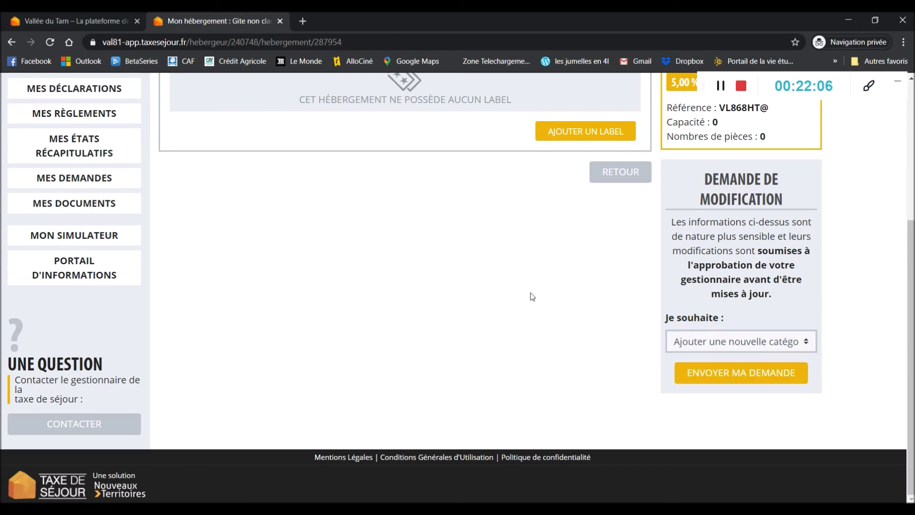
scroll(531, 293, up, 5)
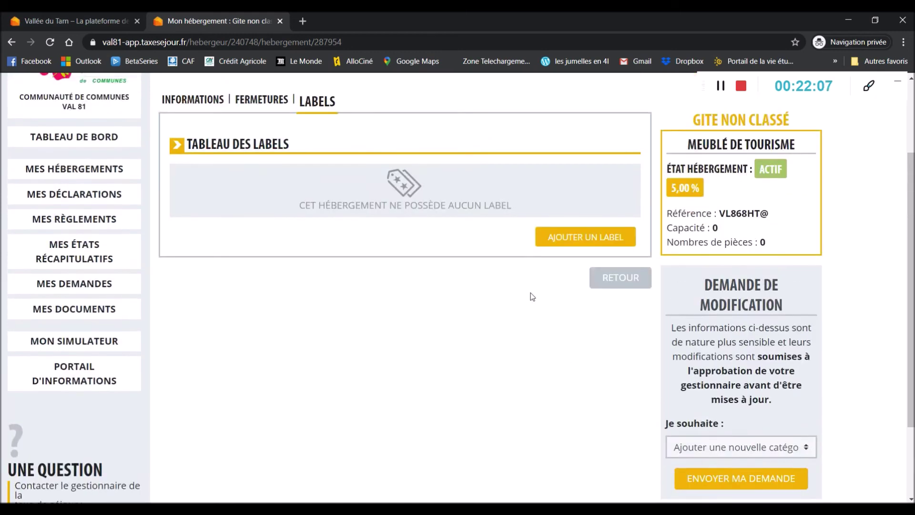
scroll(76, 205, down, 1)
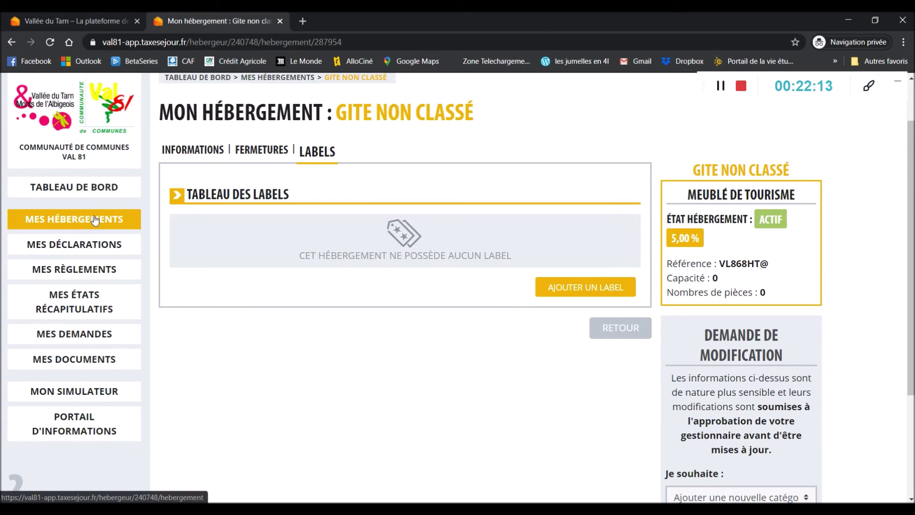
Step: Check the March 2020 declarations (19,60€ and 22,40€) for both lodgings, then view the empty payments page
click(89, 244)
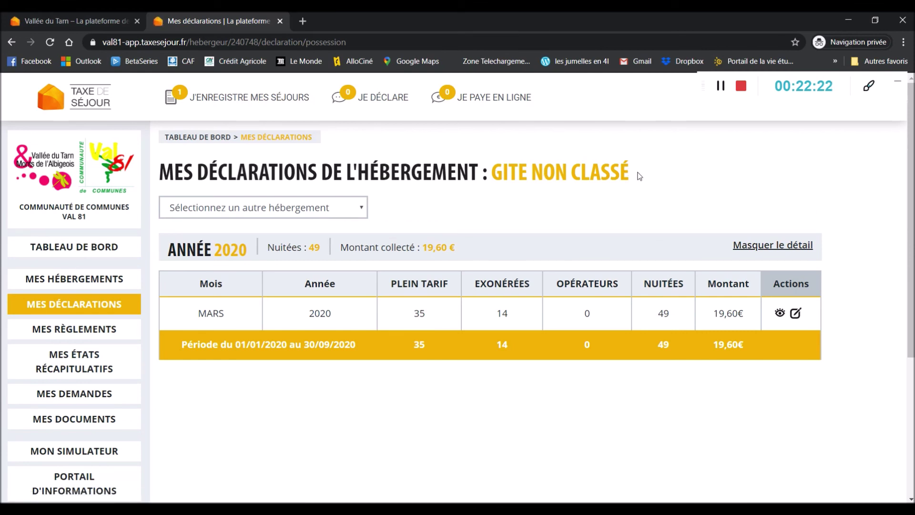
click(290, 212)
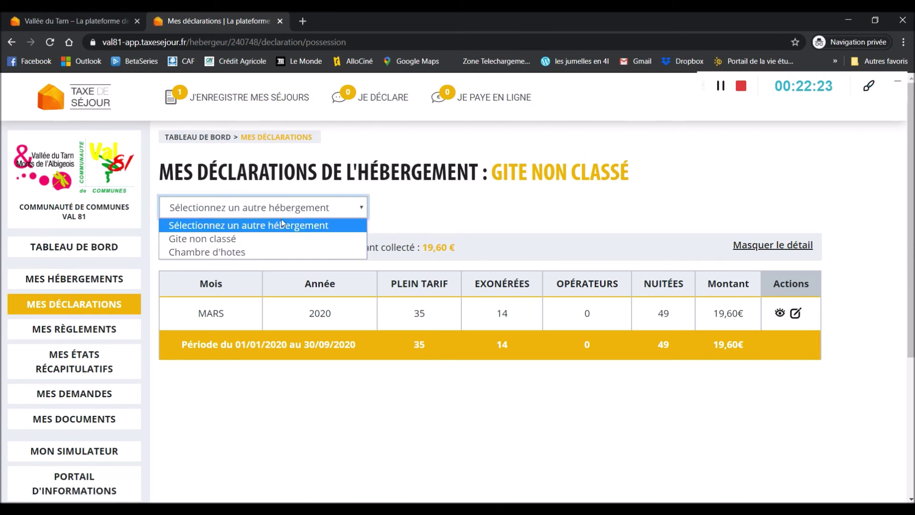
click(256, 250)
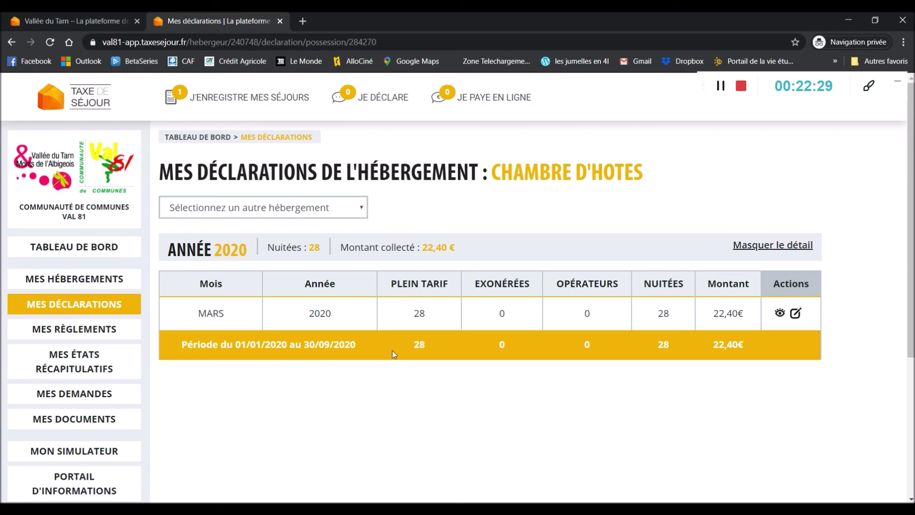
click(69, 335)
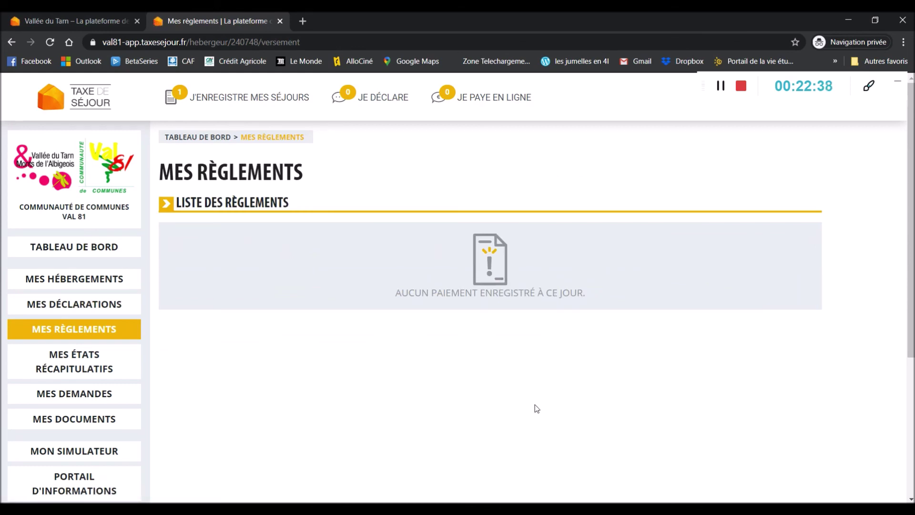
Step: Look over the empty summary statements and requests lists, then show the tourist tax documents dated 14/01/2020 and 12/12/2019
click(118, 367)
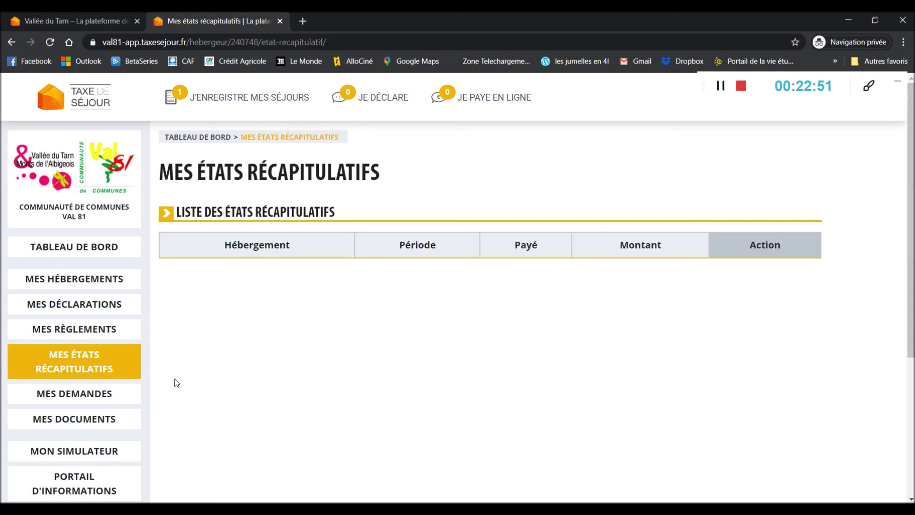
click(98, 394)
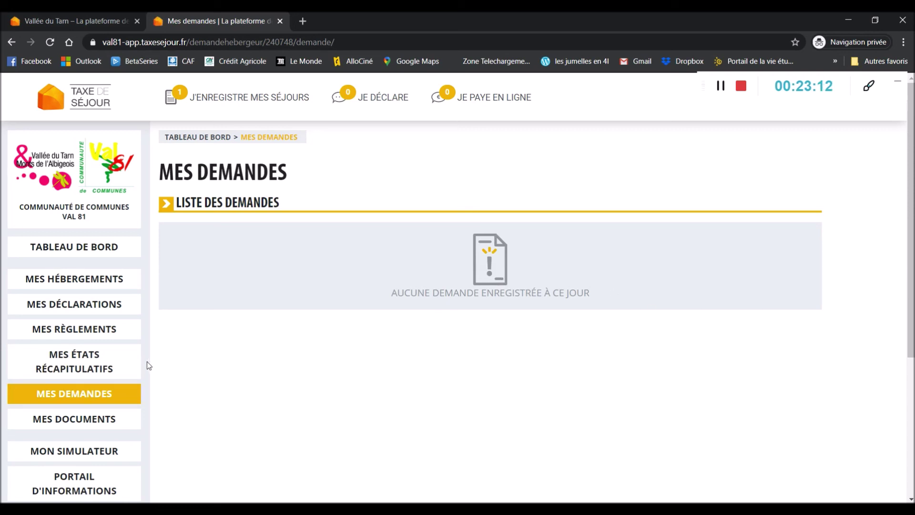
click(108, 421)
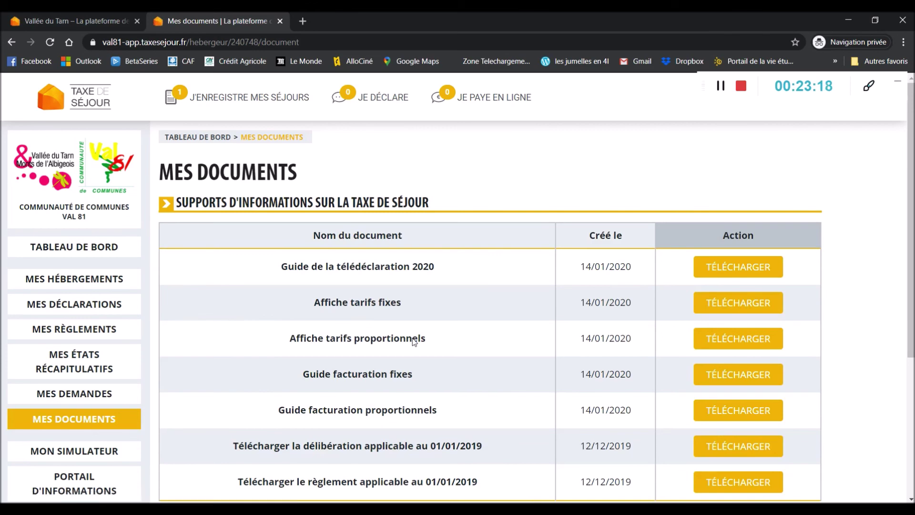
scroll(413, 338, down, 2)
drag(341, 208, 410, 208)
double_click(312, 348)
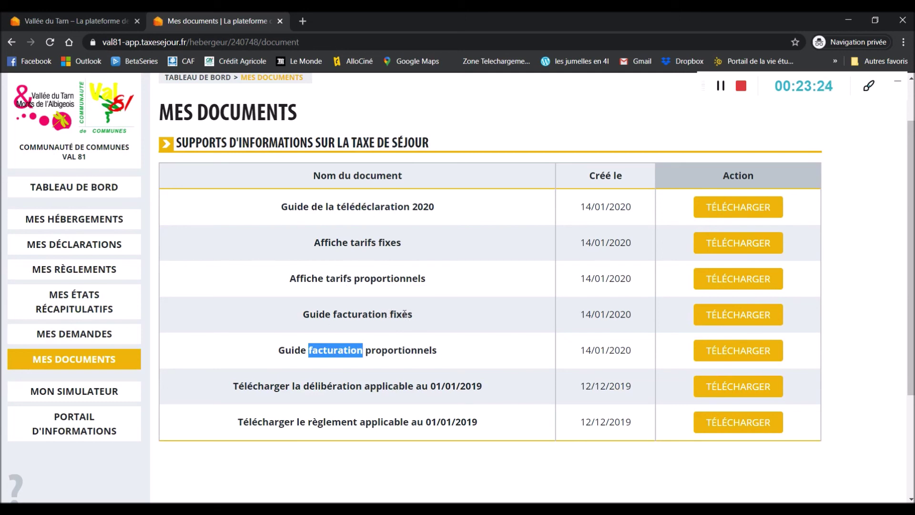
click(395, 346)
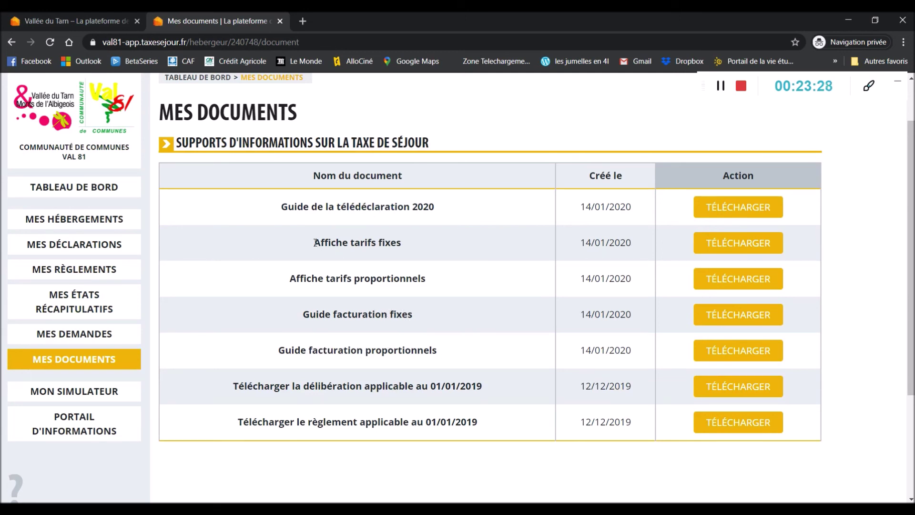
drag(314, 244, 403, 243)
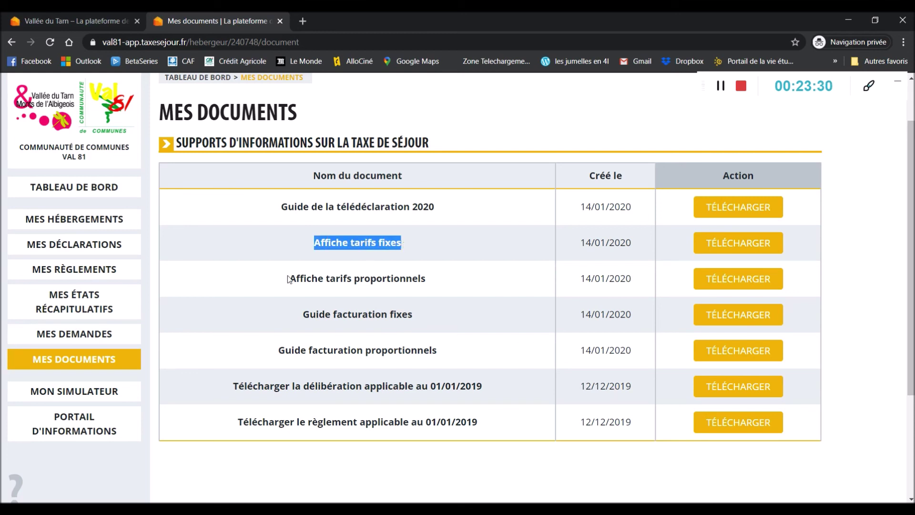
drag(289, 279, 427, 286)
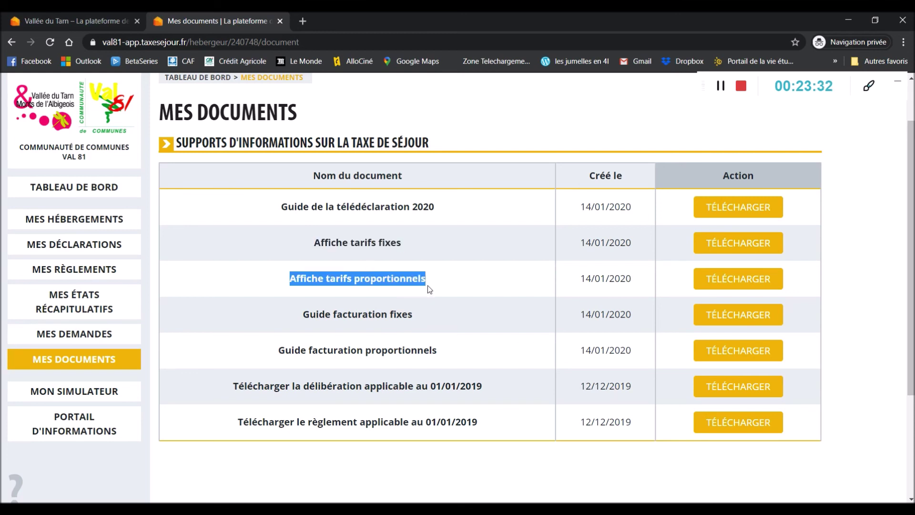
click(485, 279)
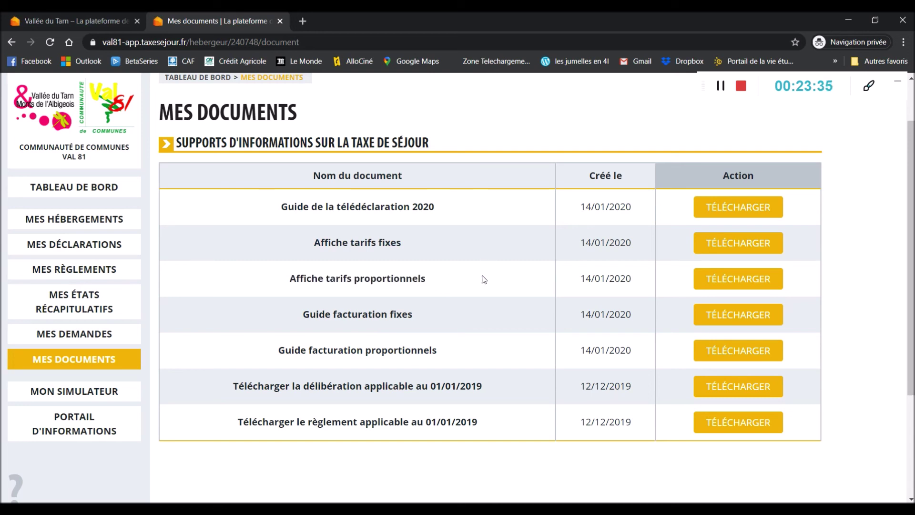
Step: Launch the tourist tax simulator and the Val 81 information portal, each in a new tab
click(112, 394)
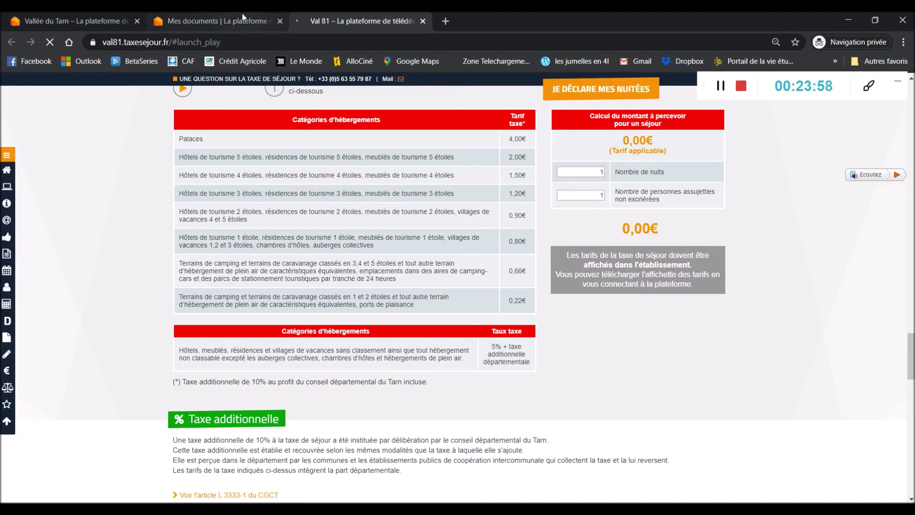
click(229, 20)
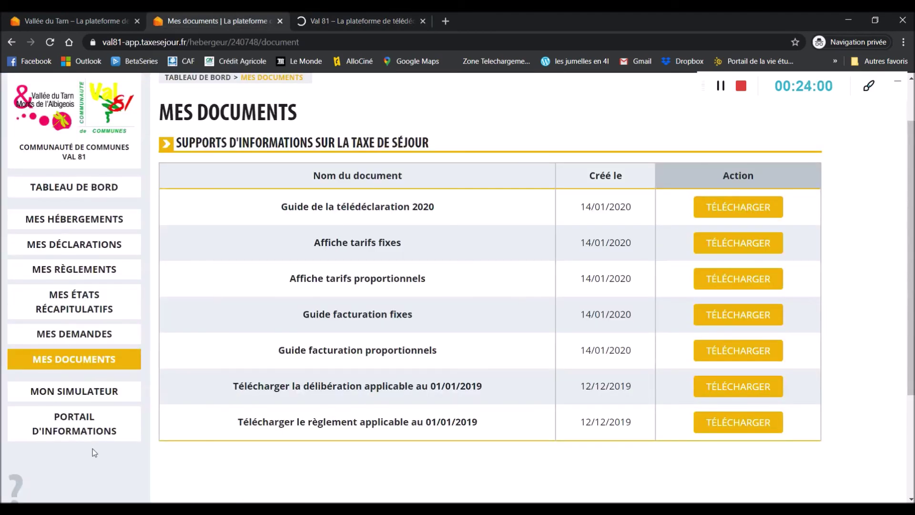
click(94, 423)
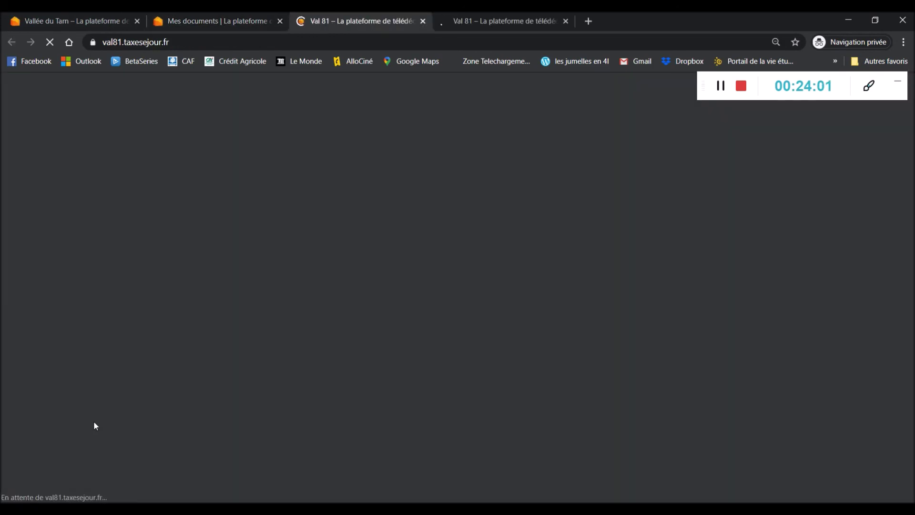